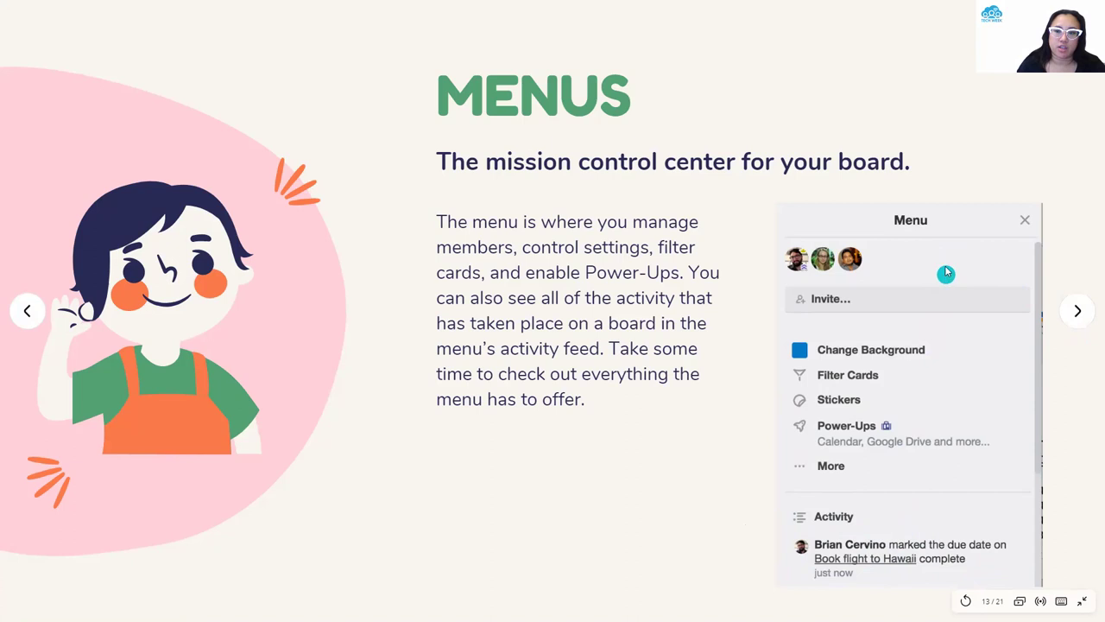
- Advance the presentation to the Trello Board Sample slide and open the live Welcome Board in Trello
{"action": "left_click", "coordinate": [1079, 311]}
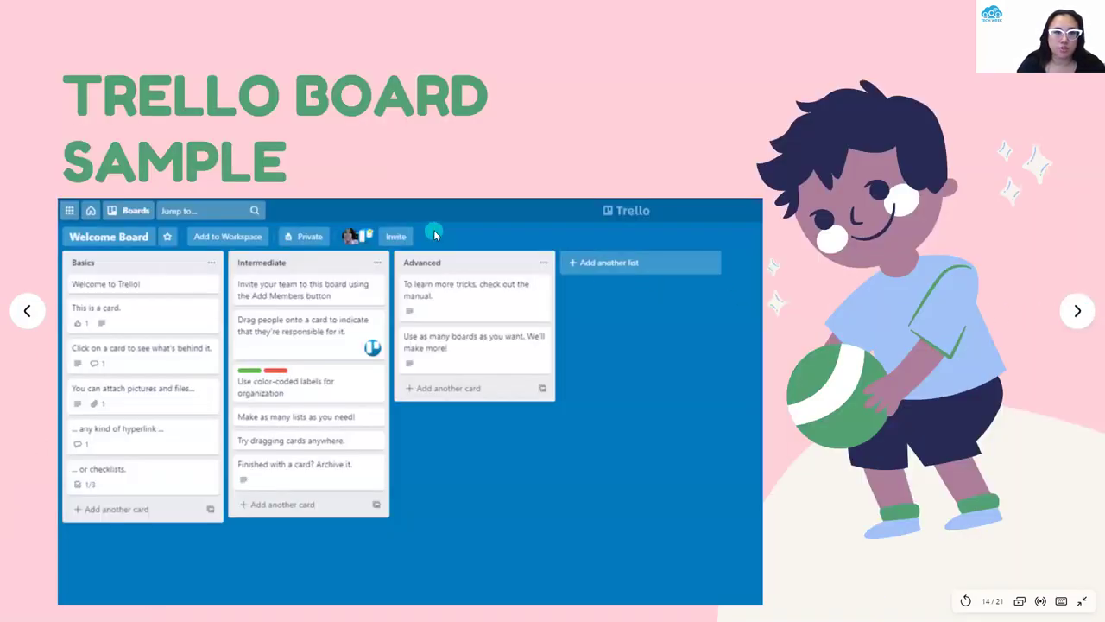
{"action": "left_click", "coordinate": [418, 416]}
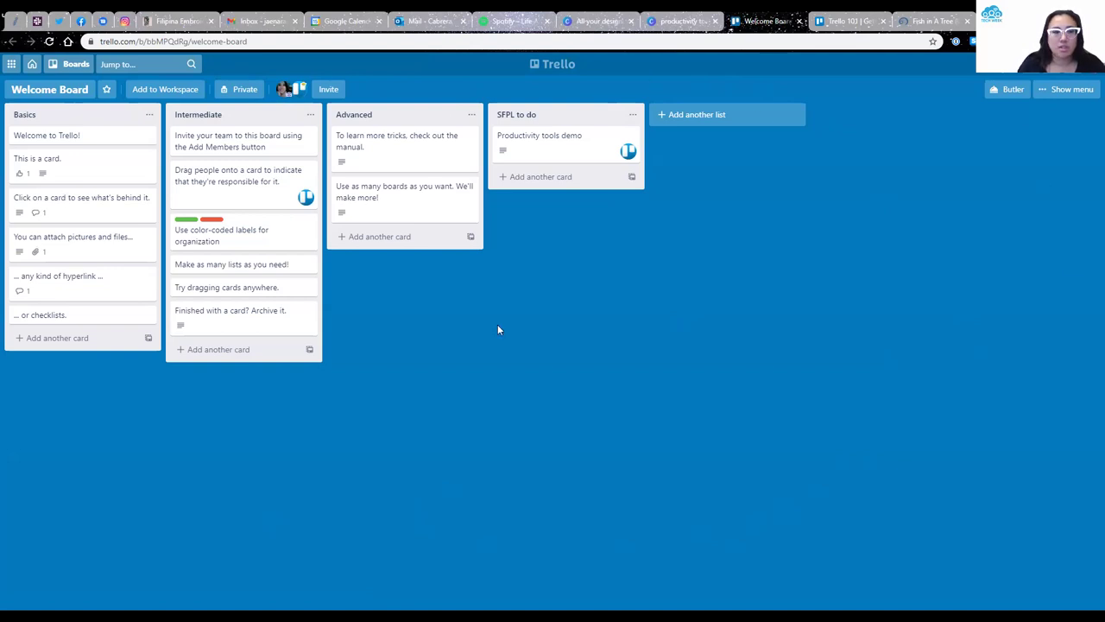
- Look over the Basics, Intermediate, Advanced and SFPL to do lists on the Welcome Board
{"action": "left_click", "coordinate": [118, 113]}
{"action": "left_click", "coordinate": [215, 116]}
{"action": "left_click", "coordinate": [384, 116]}
{"action": "left_click", "coordinate": [590, 115]}
{"action": "left_click", "coordinate": [445, 116]}
{"action": "left_click", "coordinate": [121, 116]}
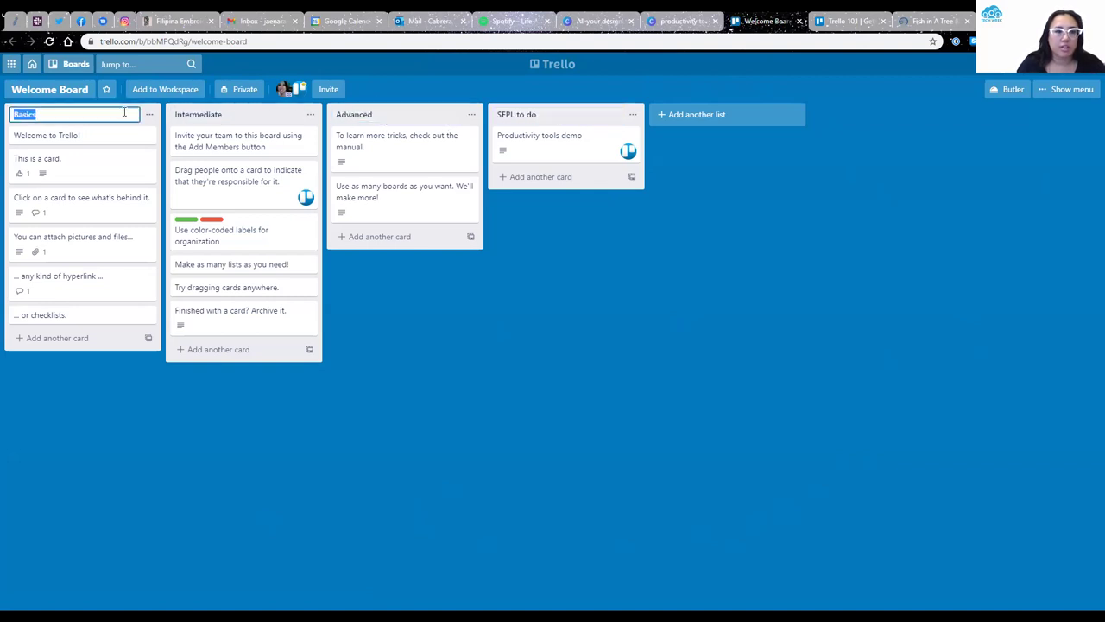
- View the details of the "This is a card." and "You can attach pictures and files..." cards in the Basics list
{"action": "left_click", "coordinate": [103, 164]}
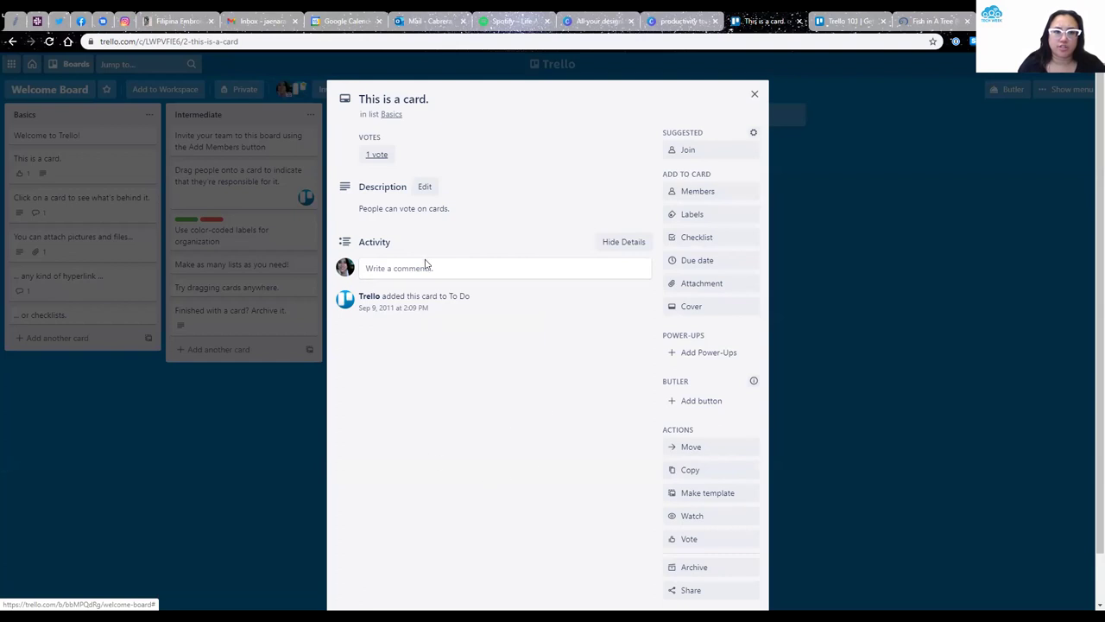
{"action": "left_click", "coordinate": [166, 465]}
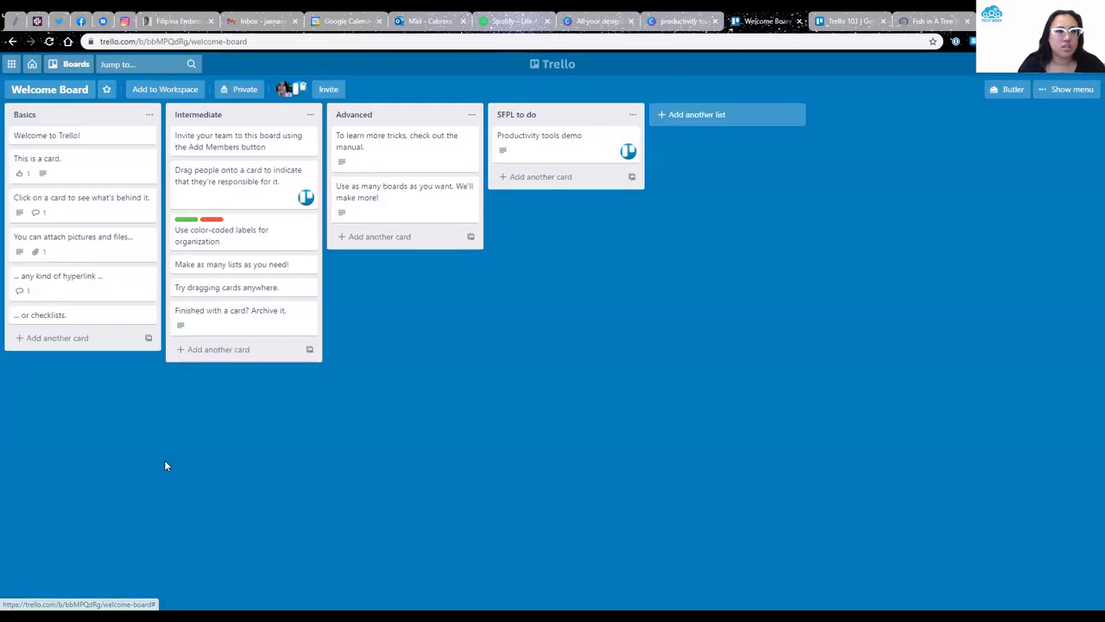
{"action": "left_click", "coordinate": [108, 256]}
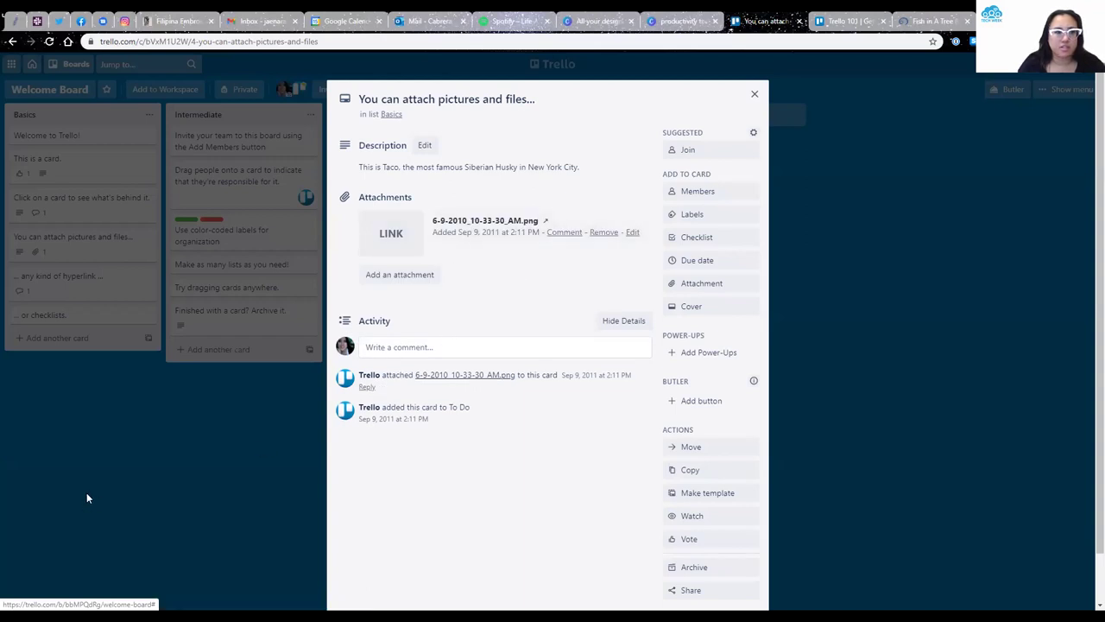
- Play and pause the embedded husky video in the "... any kind of hyperlink ..." card, and close the card
{"action": "left_click", "coordinate": [104, 281]}
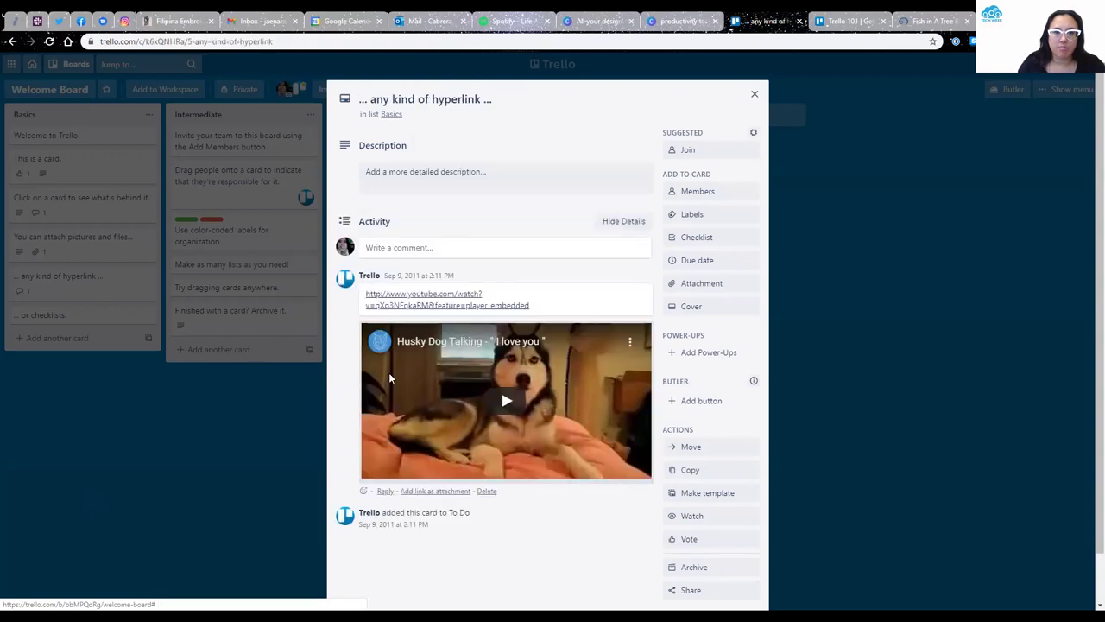
{"action": "left_click", "coordinate": [500, 388]}
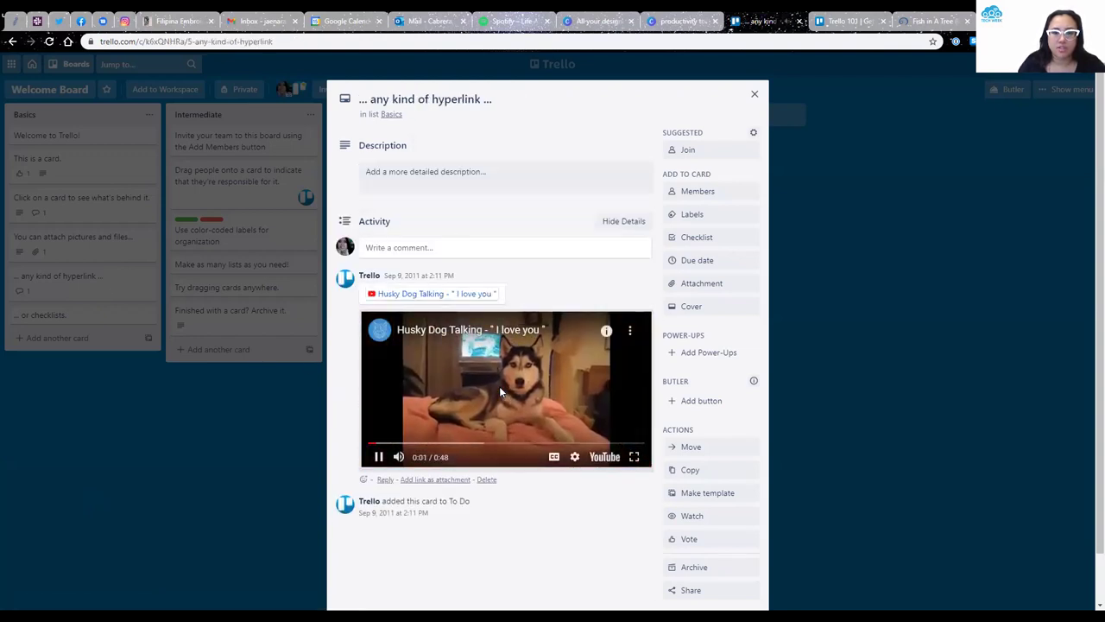
{"action": "left_click", "coordinate": [416, 446]}
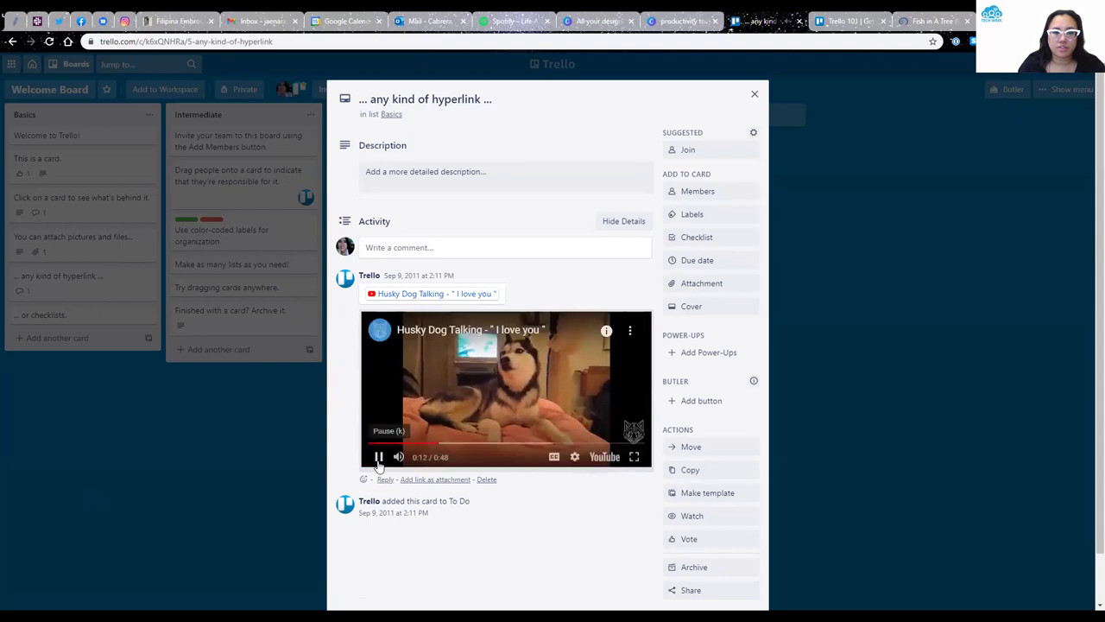
{"action": "left_click", "coordinate": [377, 457]}
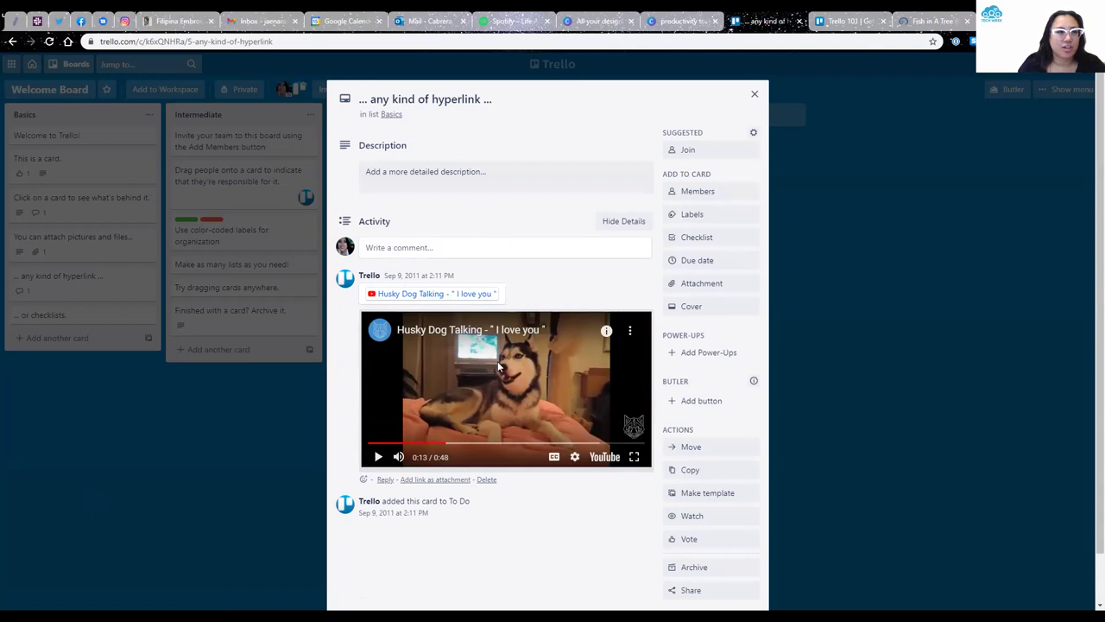
{"action": "left_click", "coordinate": [87, 341]}
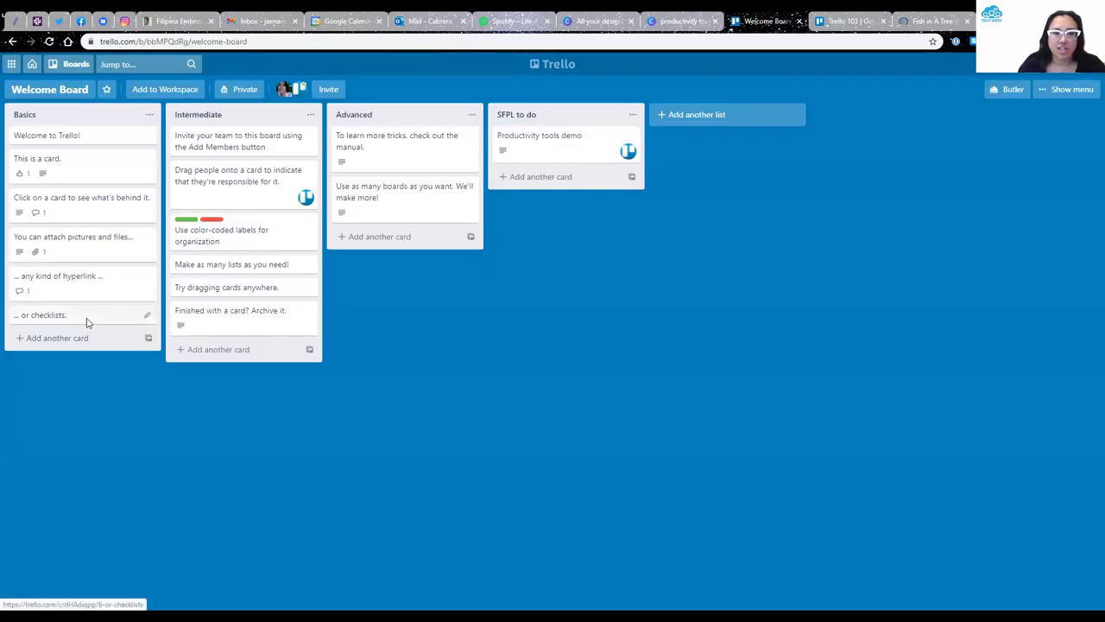
- Add a checklist titled Checklist to the "... or checklists." card in the Basics list
{"action": "left_click", "coordinate": [87, 318]}
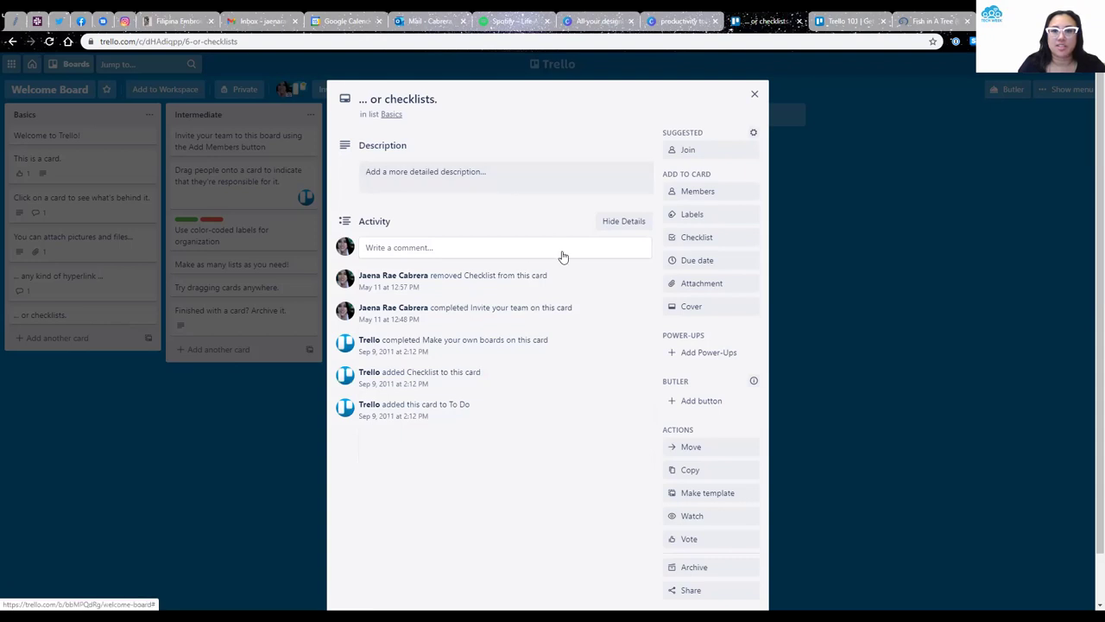
{"action": "left_click", "coordinate": [683, 238]}
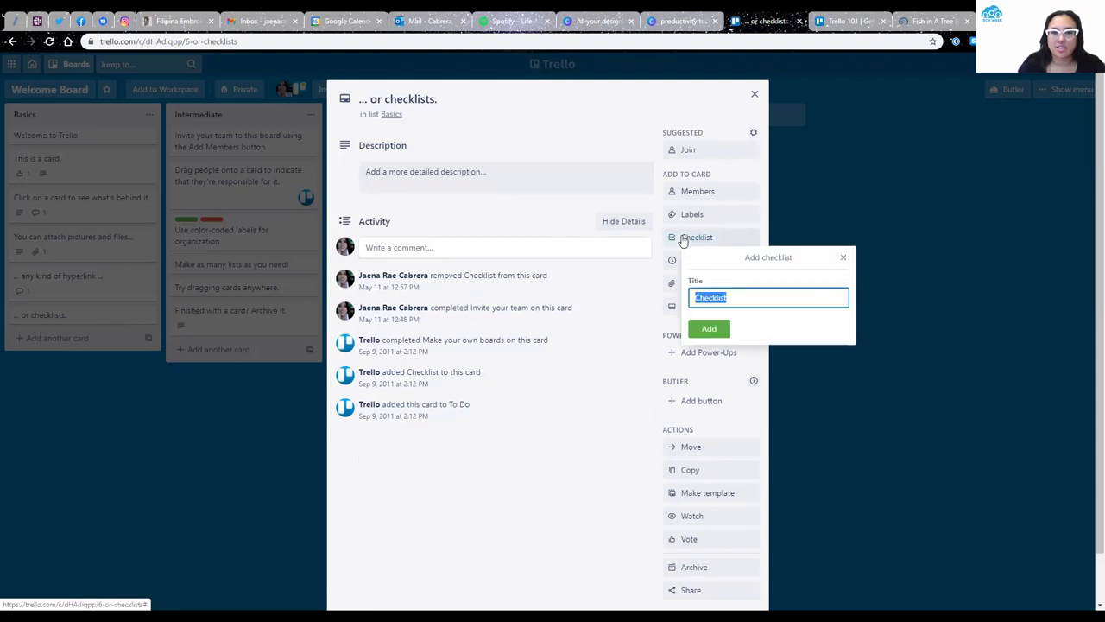
{"action": "left_click", "coordinate": [707, 329]}
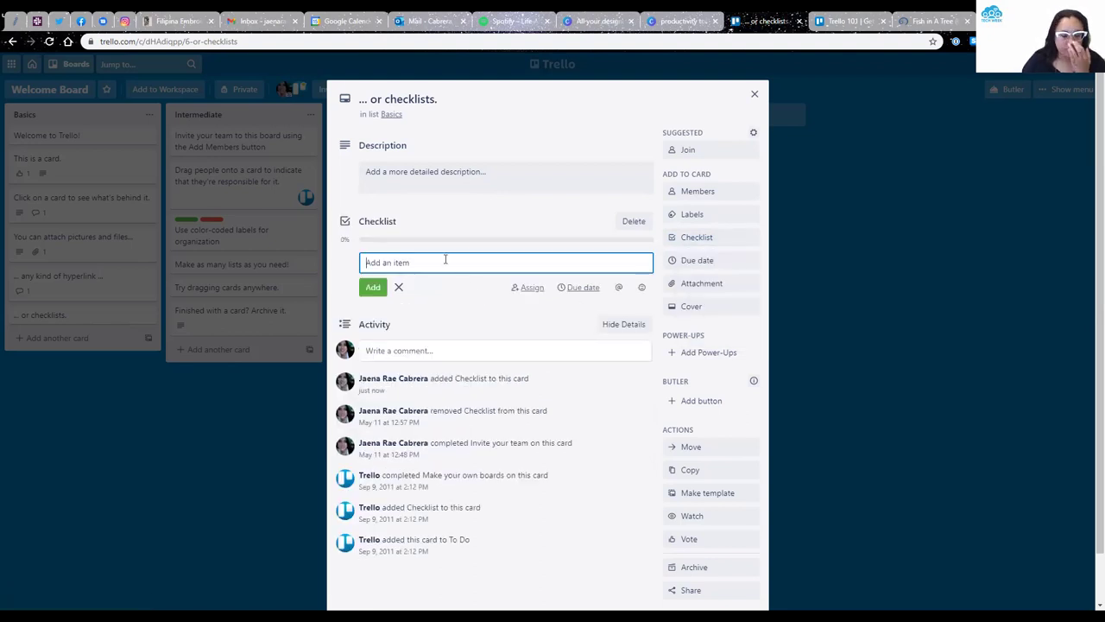
- Add the items Laundry, Dishes and Garbage to the card's checklist
{"action": "type", "text": "LAundry"}
{"action": "left_click", "coordinate": [376, 262]}
{"action": "key", "text": "BackSpace"}
{"action": "type", "text": "a"}
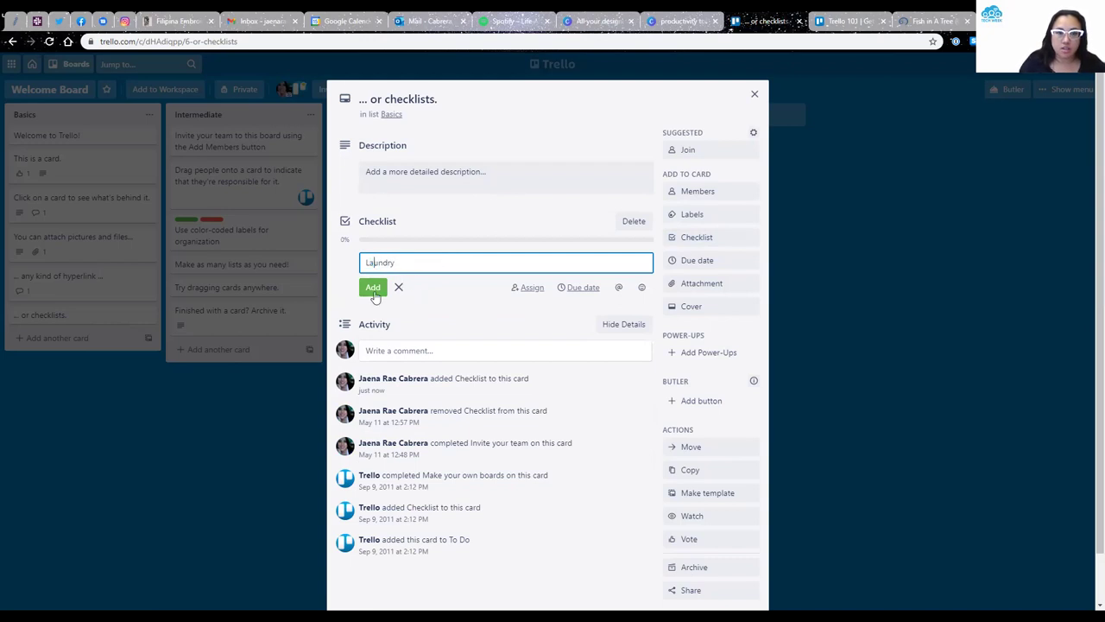
{"action": "left_click", "coordinate": [373, 286]}
{"action": "type", "text": "Dis"}
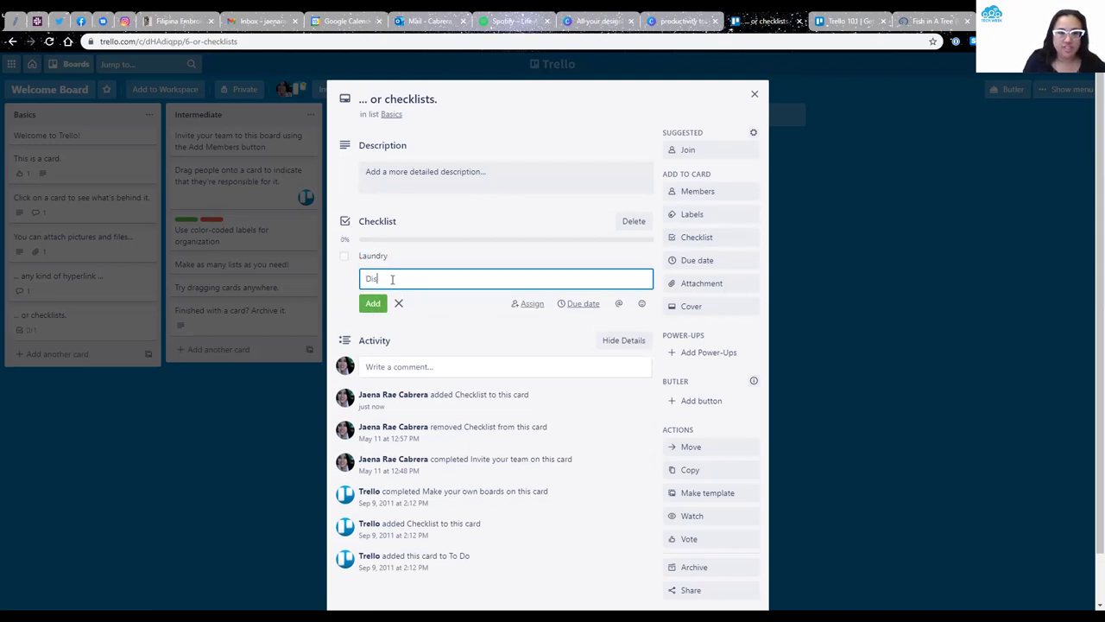
{"action": "type", "text": "hes"}
{"action": "left_click", "coordinate": [378, 303]}
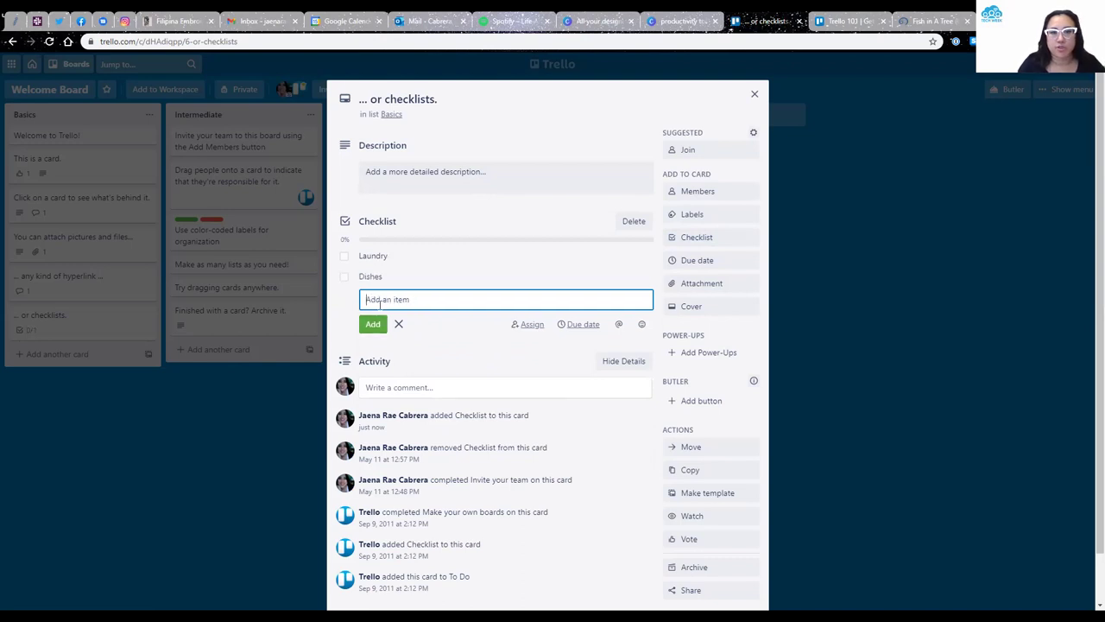
{"action": "type", "text": "Garbage"}
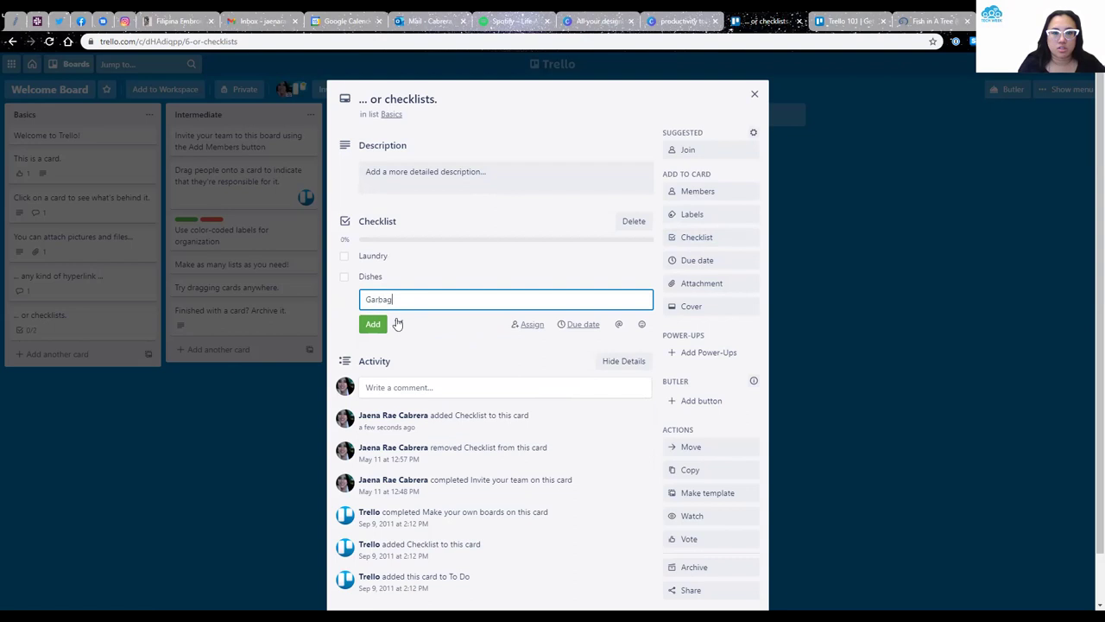
{"action": "left_click", "coordinate": [372, 324]}
{"action": "key", "text": "Escape"}
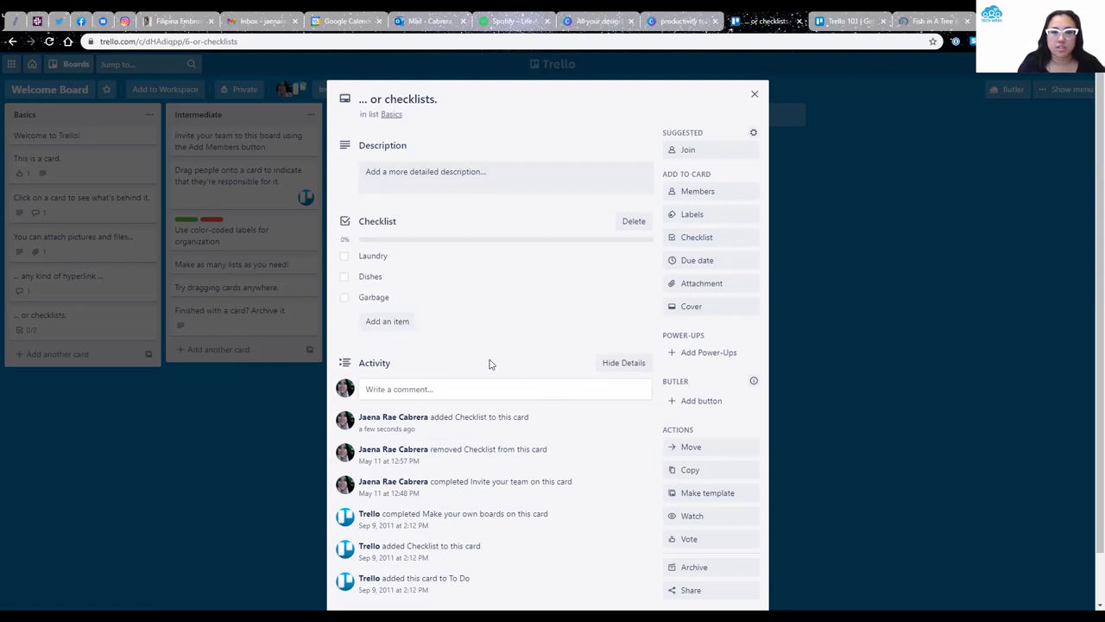
- Look at the due date option for the Garbage checklist item and leave the item as it is
{"action": "left_click", "coordinate": [402, 299]}
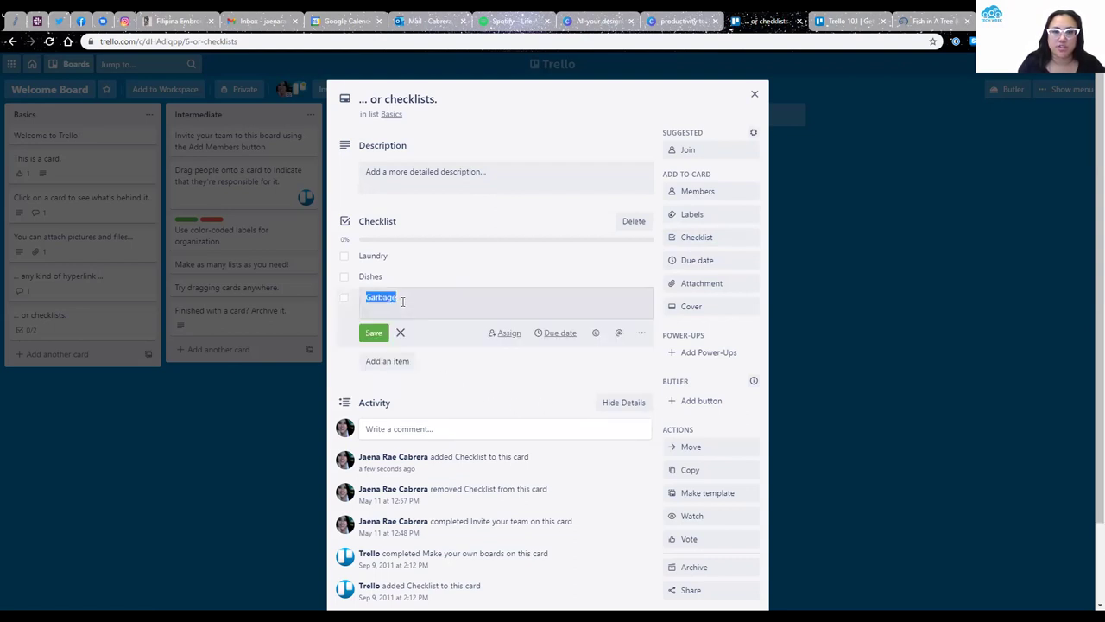
{"action": "left_click", "coordinate": [555, 337]}
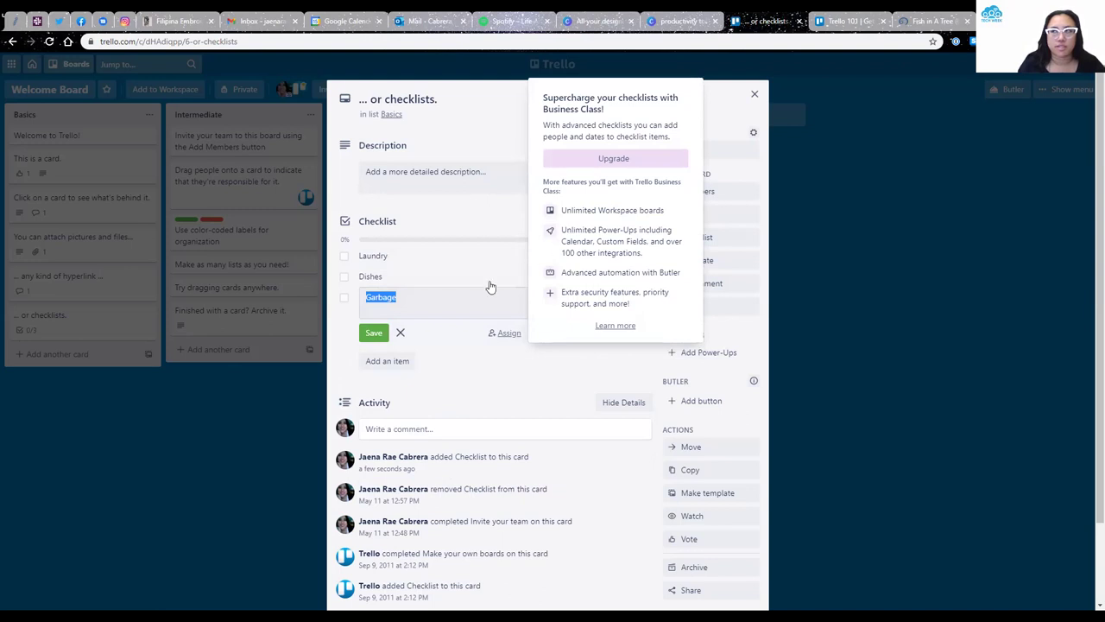
{"action": "left_click", "coordinate": [458, 343]}
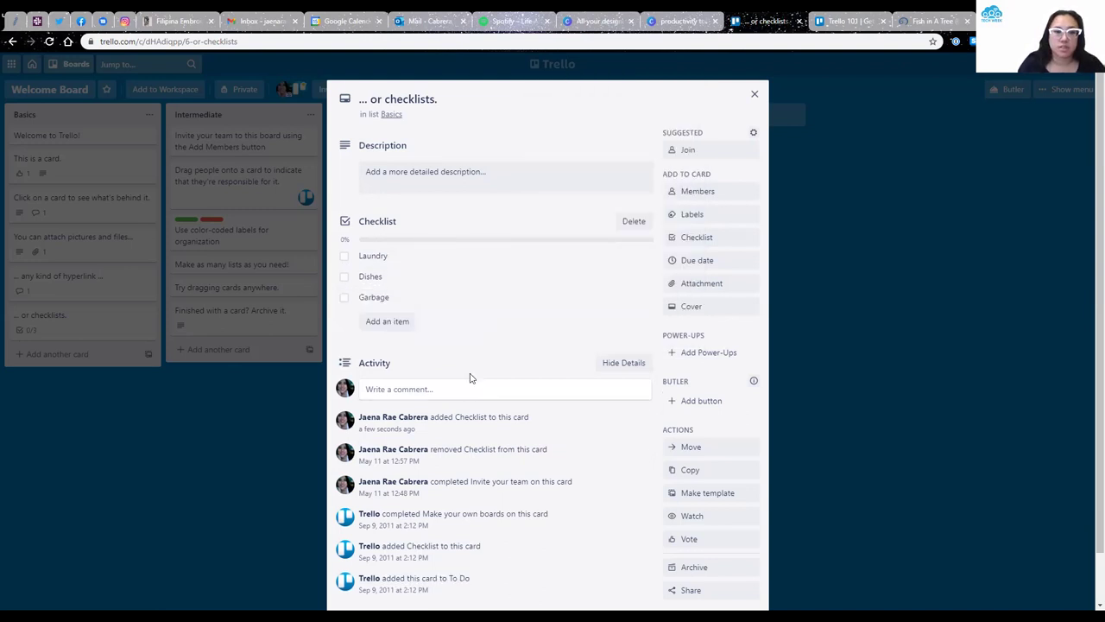
- Mark the Laundry and Dishes checklist items as complete and close the card
{"action": "left_click", "coordinate": [343, 255]}
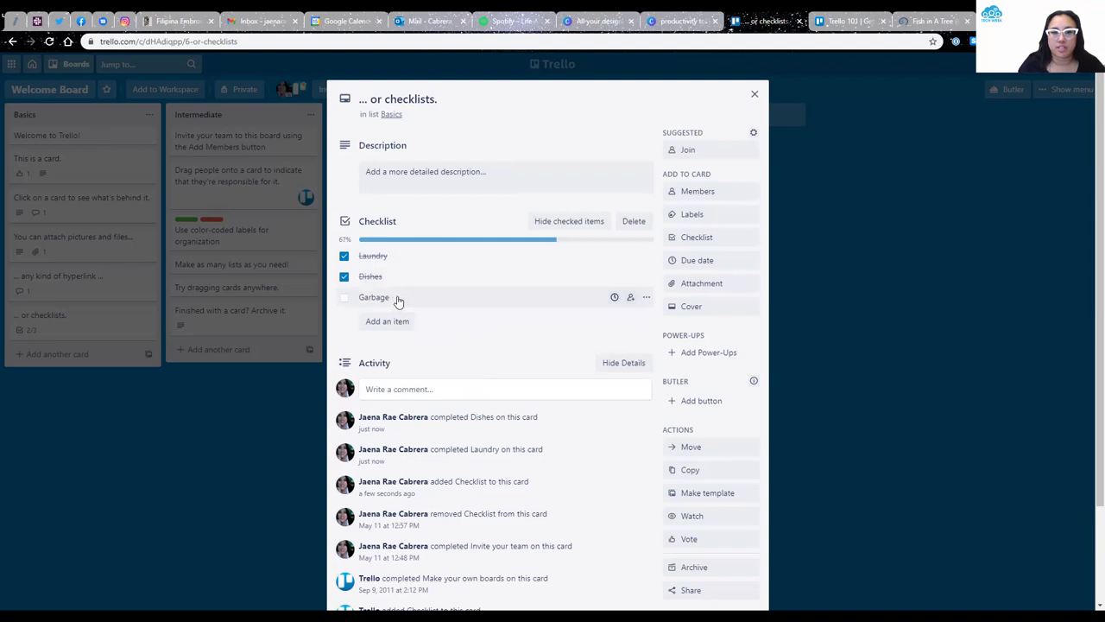
{"action": "left_click", "coordinate": [230, 466]}
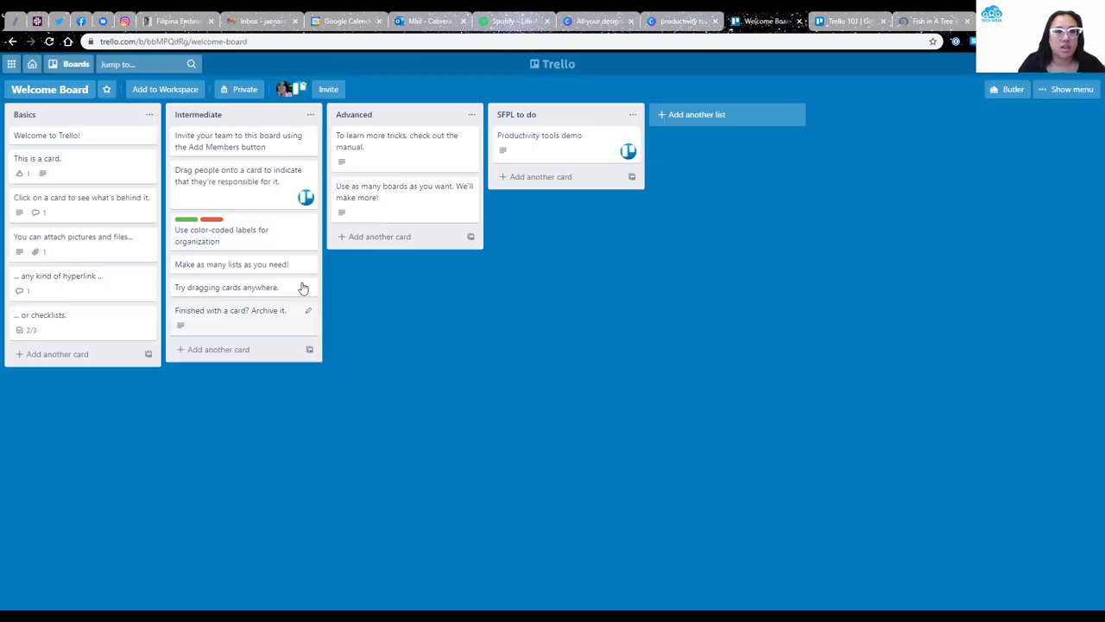
- View the colored labels on the "Use color-coded labels for organization" card and close it
{"action": "left_click", "coordinate": [266, 239]}
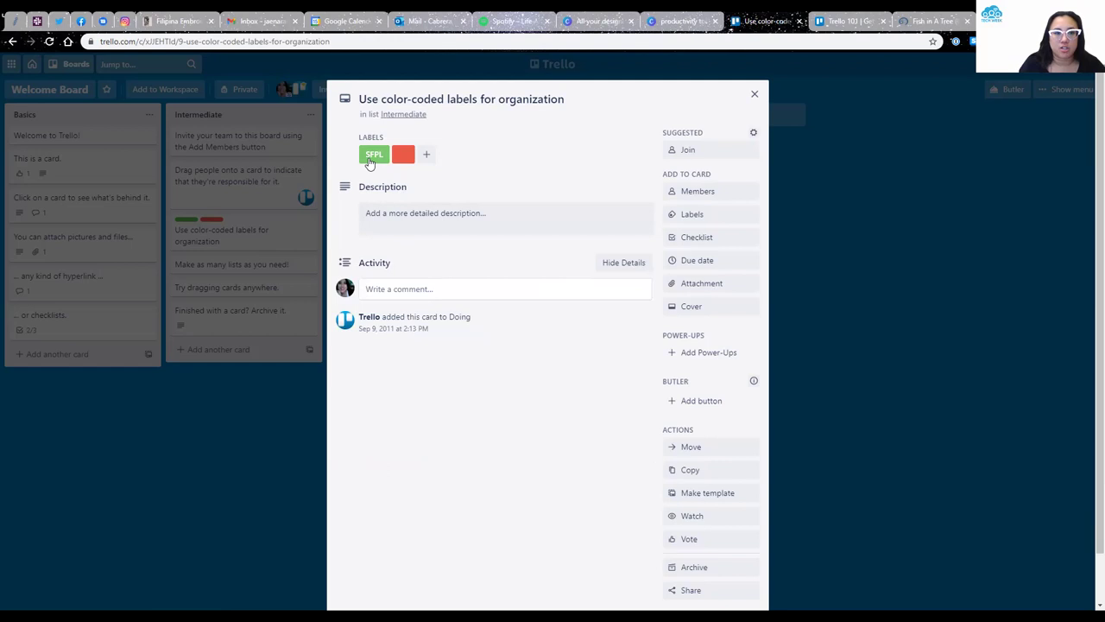
{"action": "left_click", "coordinate": [270, 393]}
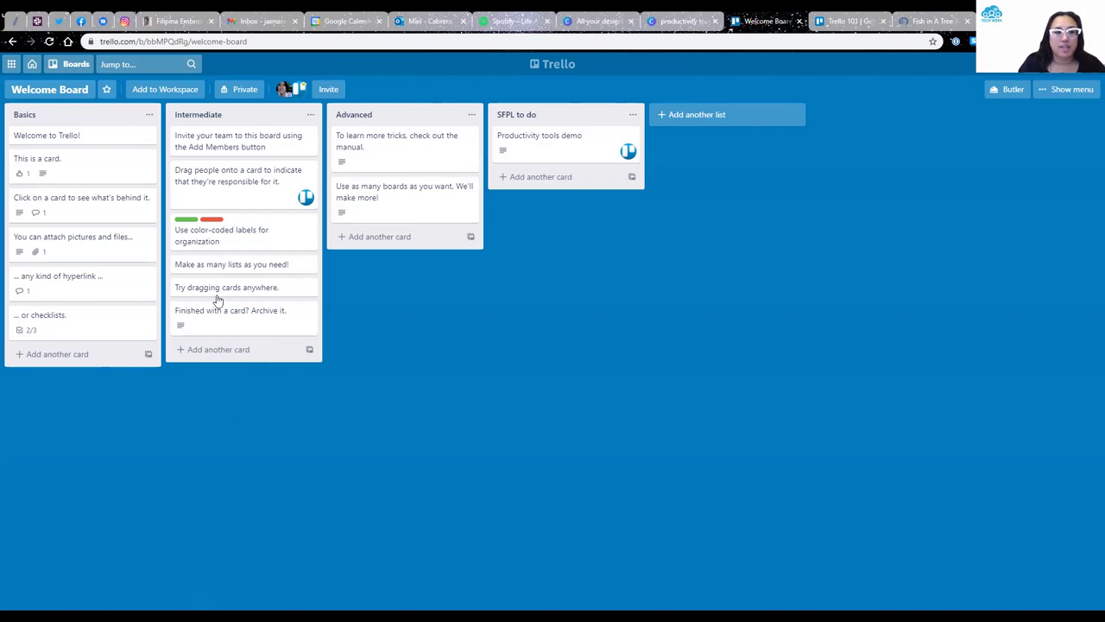
- Try moving the "Try dragging cards anywhere." card toward the Advanced list and repositioning the "Welcome to Trello!" card
{"action": "left_click_drag", "start_coordinate": [234, 288], "coordinate": [392, 253]}
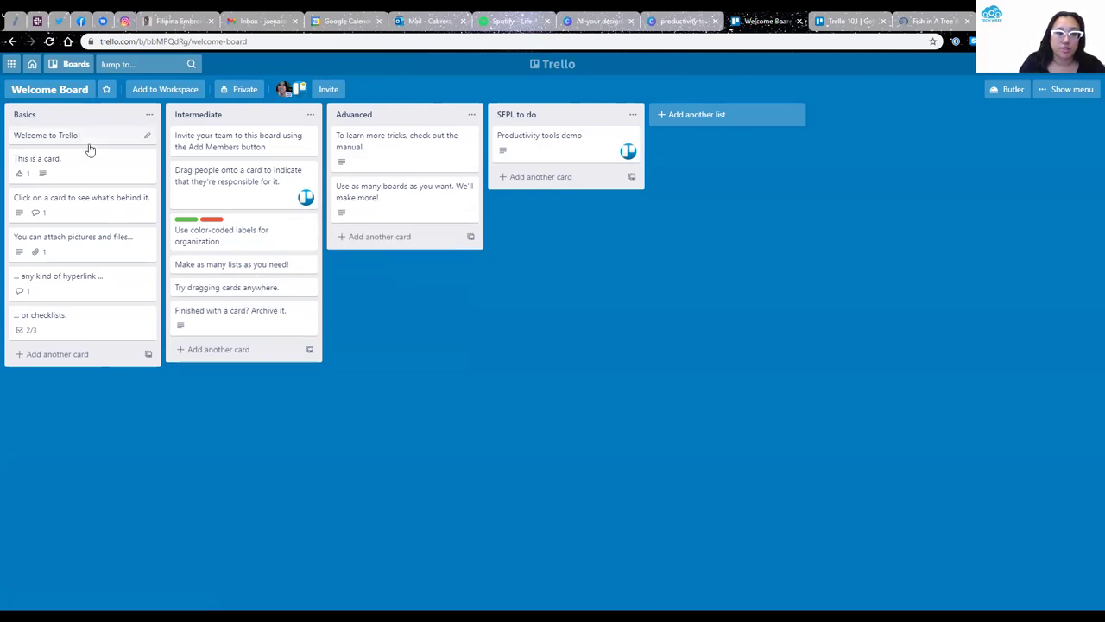
{"action": "mouse_move", "coordinate": [113, 135]}
{"action": "left_mouse_down"}
{"action": "mouse_move", "coordinate": [428, 162]}
{"action": "mouse_move", "coordinate": [407, 184]}
{"action": "mouse_move", "coordinate": [113, 124]}
{"action": "mouse_move", "coordinate": [118, 131]}
{"action": "left_mouse_up"}
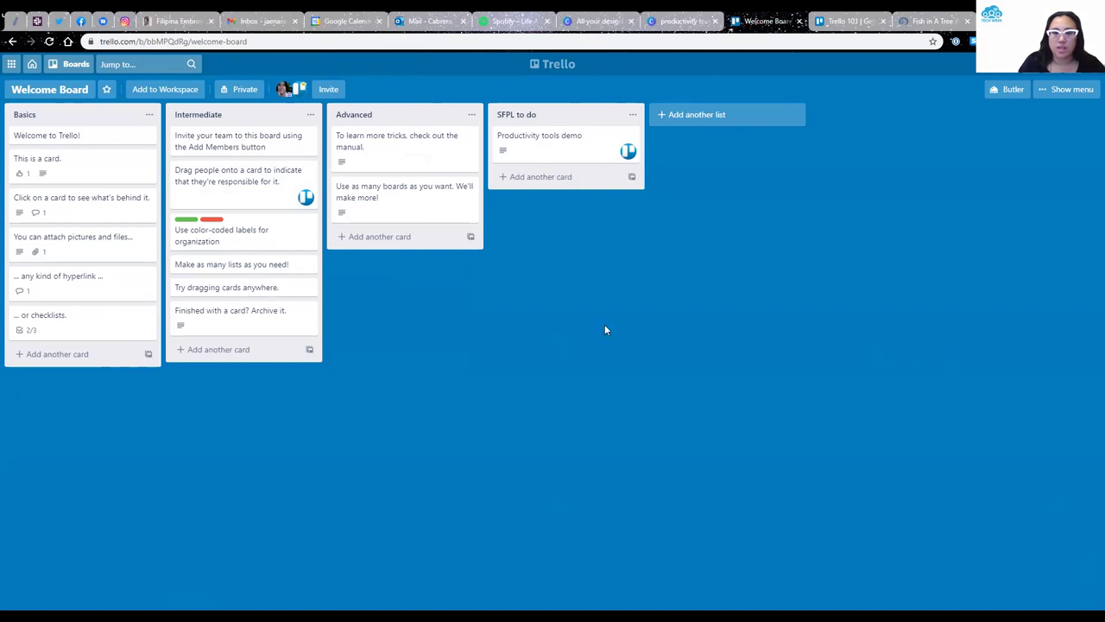
- Switch back to the Canva presentation in full screen and advance to the Meet Airtable slide
{"action": "key", "text": "ctrl+shift+Tab"}
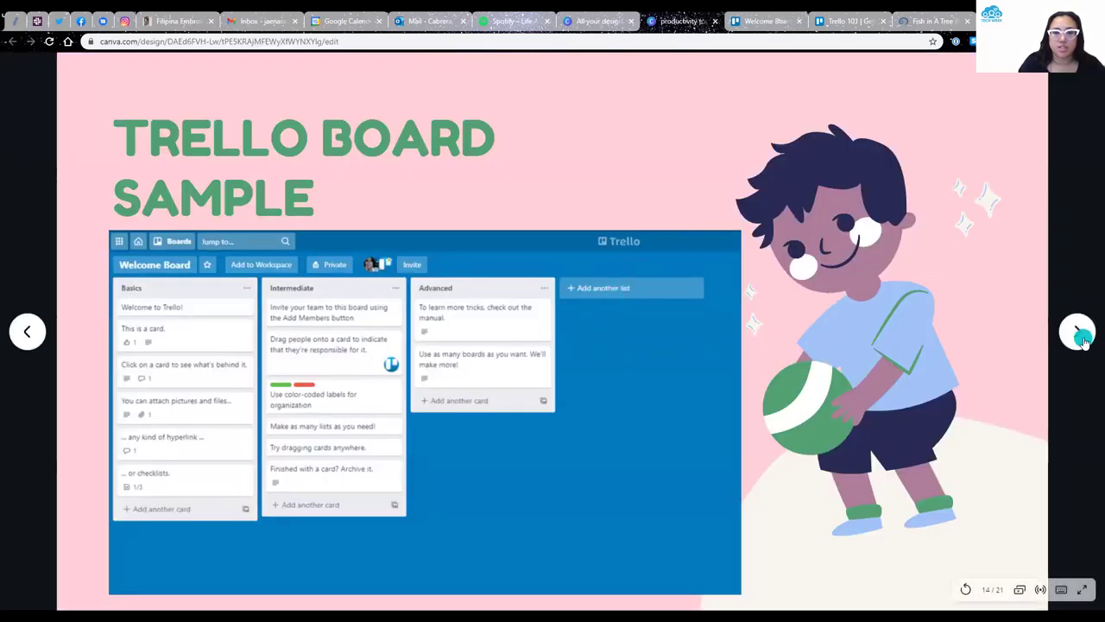
{"action": "key", "text": "f"}
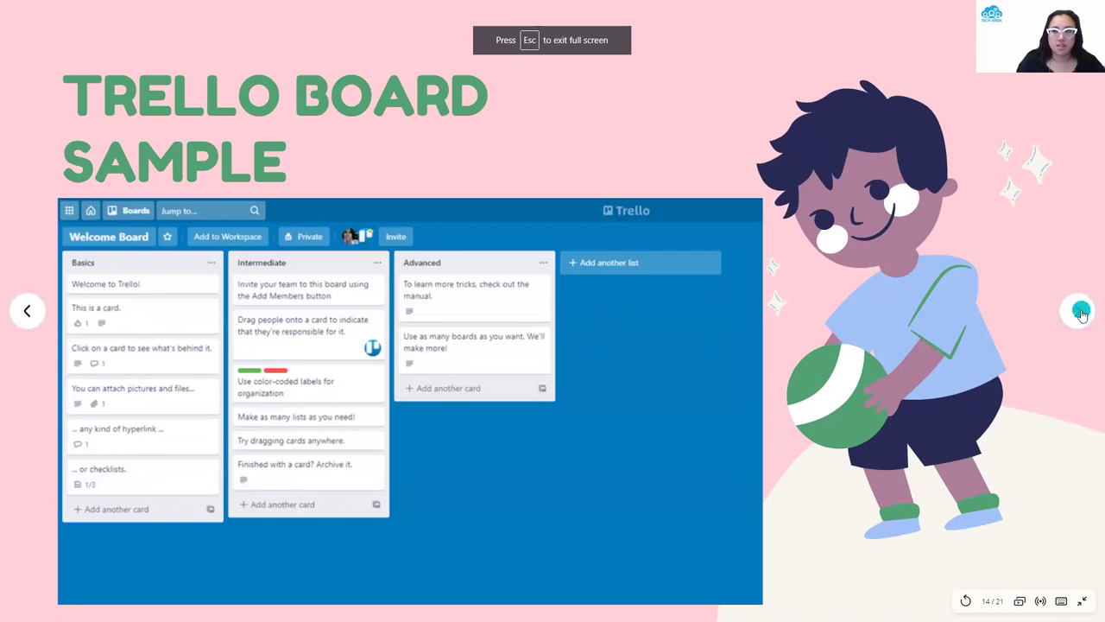
{"action": "left_click", "coordinate": [1081, 312]}
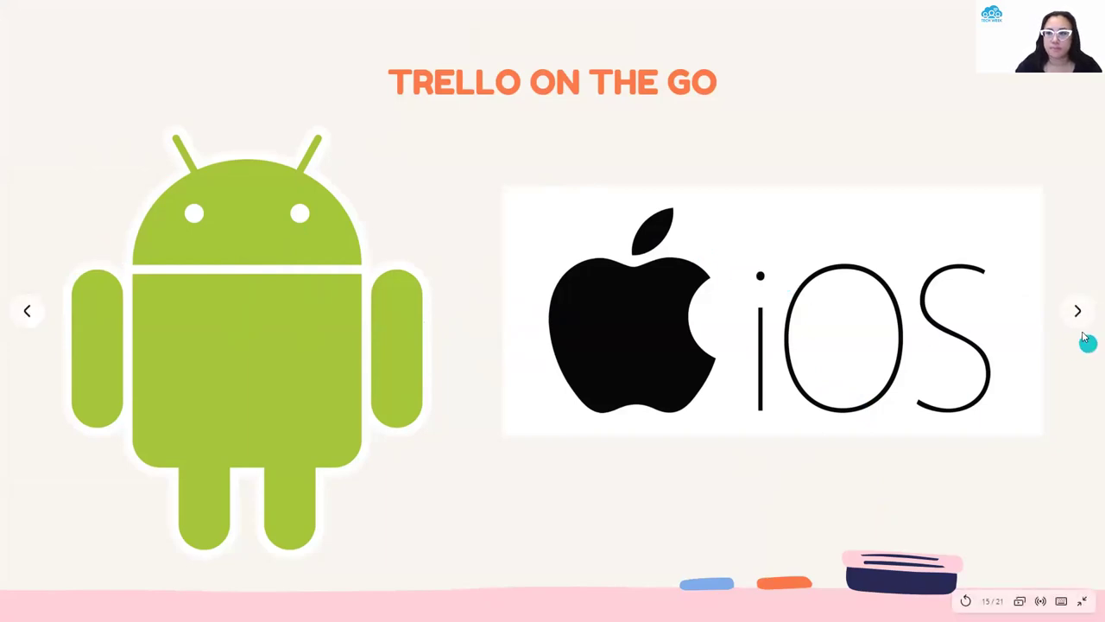
{"action": "left_click", "coordinate": [1074, 311]}
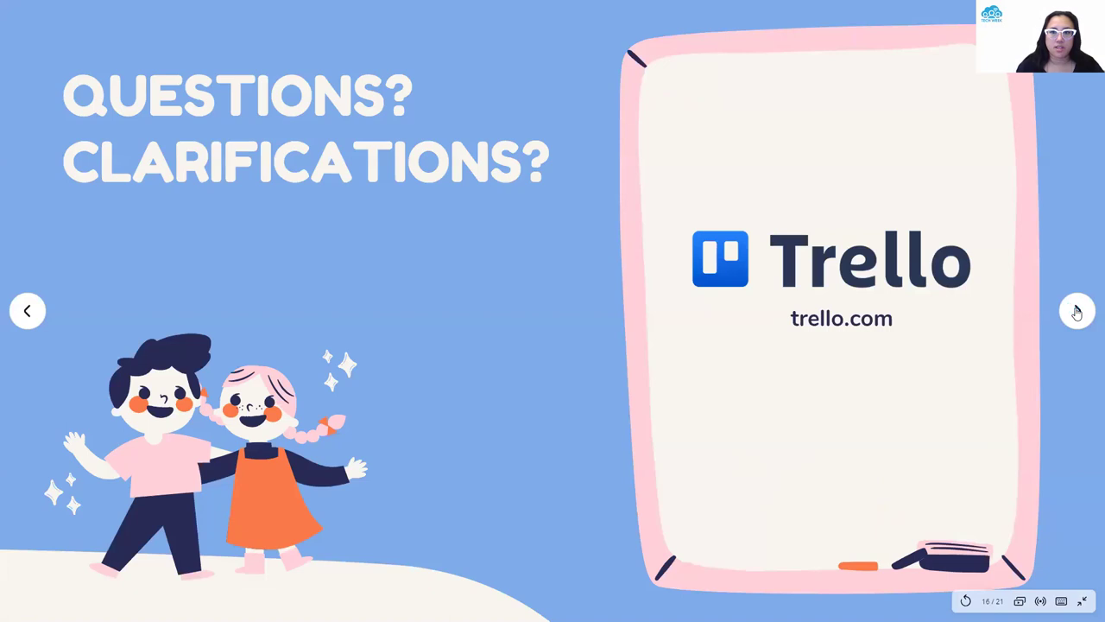
{"action": "key", "text": "Right"}
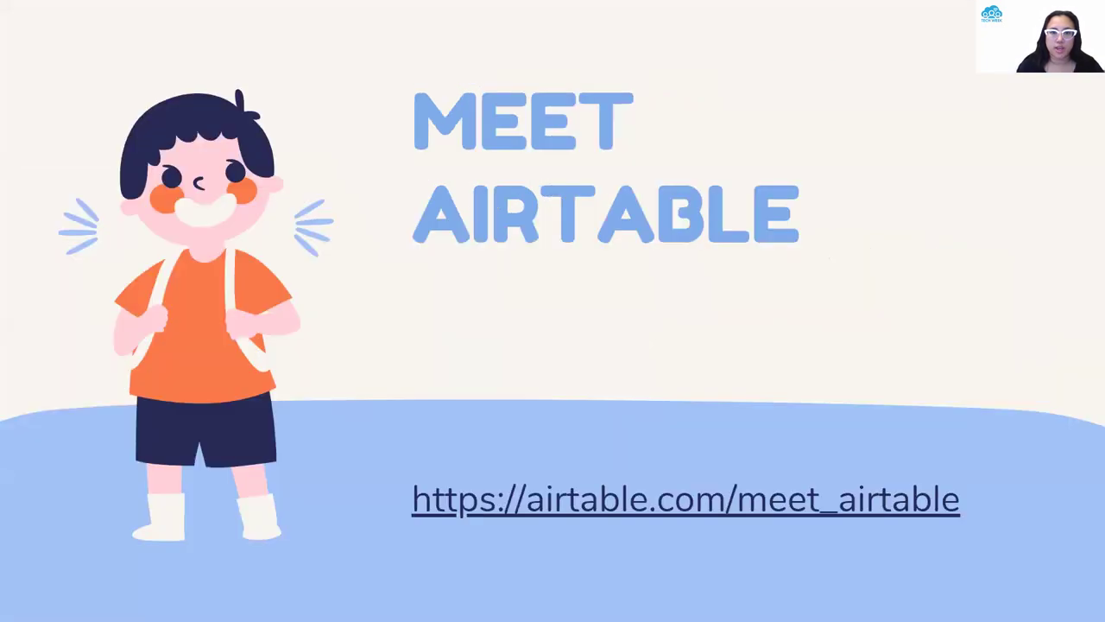
- Open the Meet Airtable link from the slide, unmute the introduction video and watch it in full screen
{"action": "left_click", "coordinate": [644, 510]}
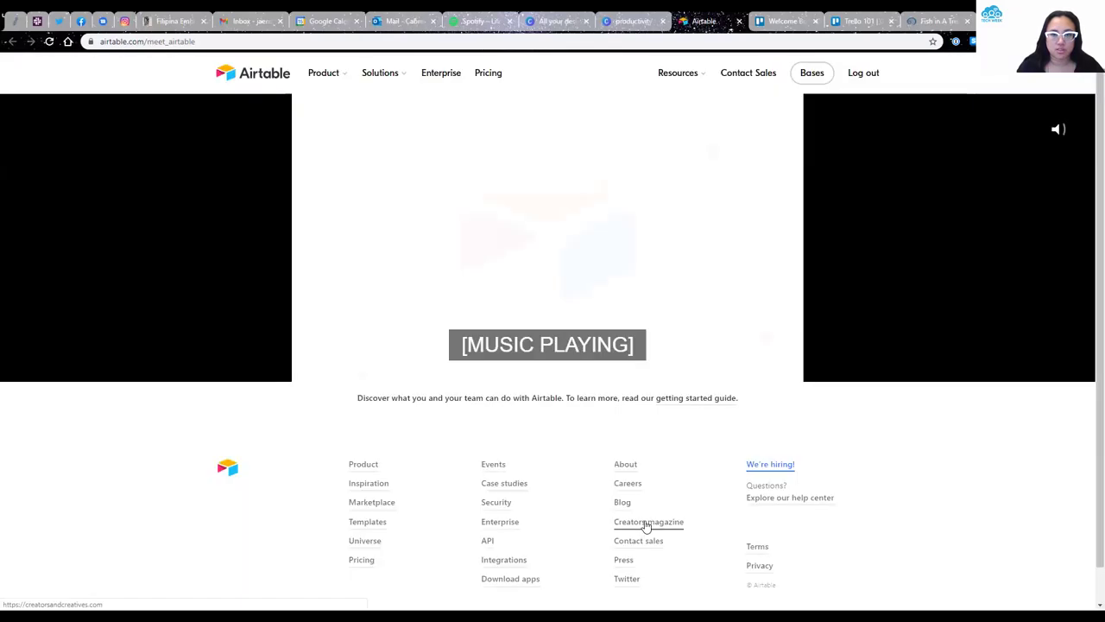
{"action": "mouse_move", "coordinate": [938, 353]}
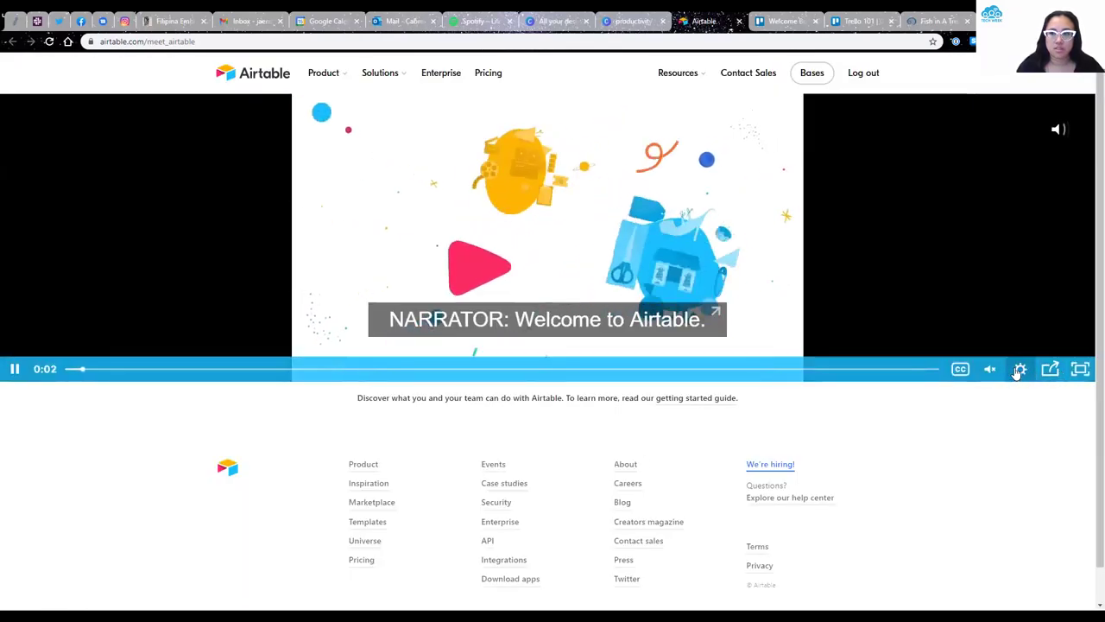
{"action": "left_click", "coordinate": [990, 369]}
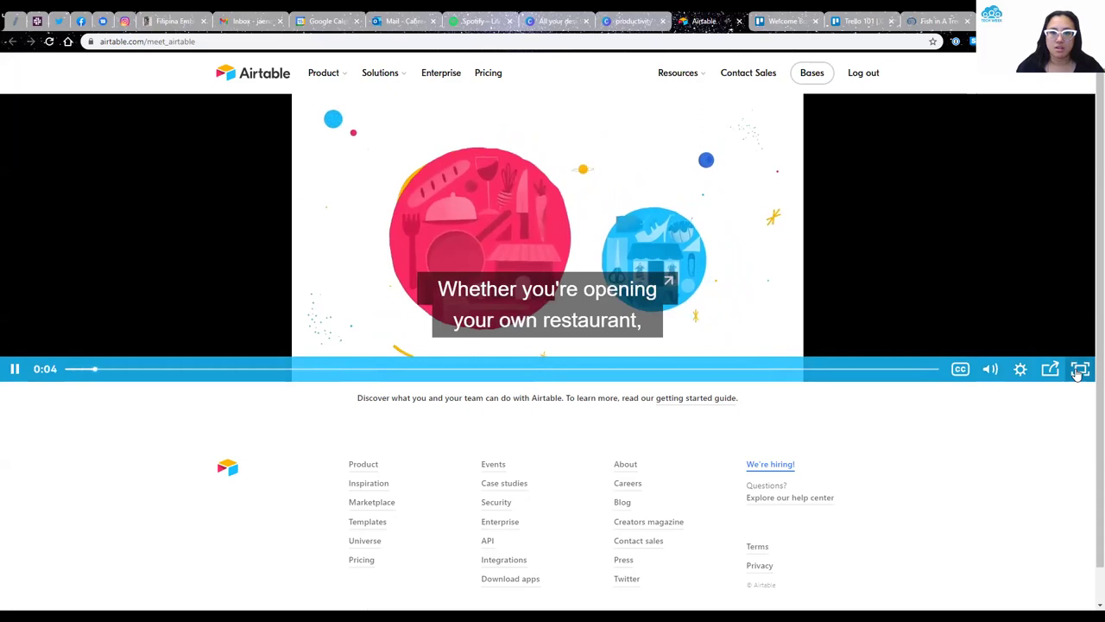
{"action": "key", "text": "f"}
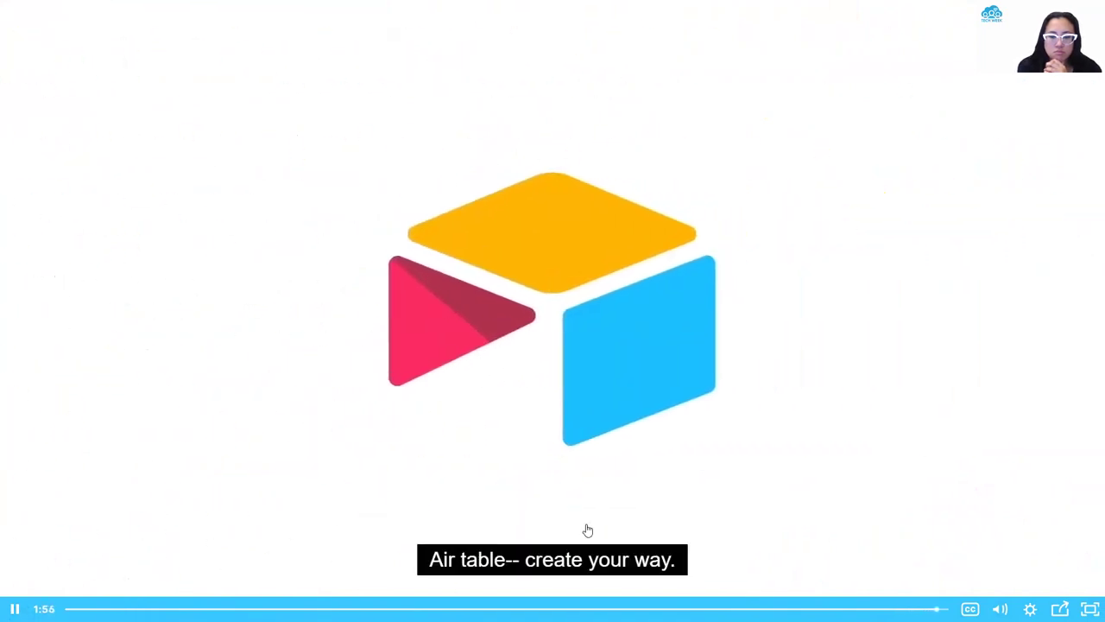
{"action": "left_click", "coordinate": [587, 530]}
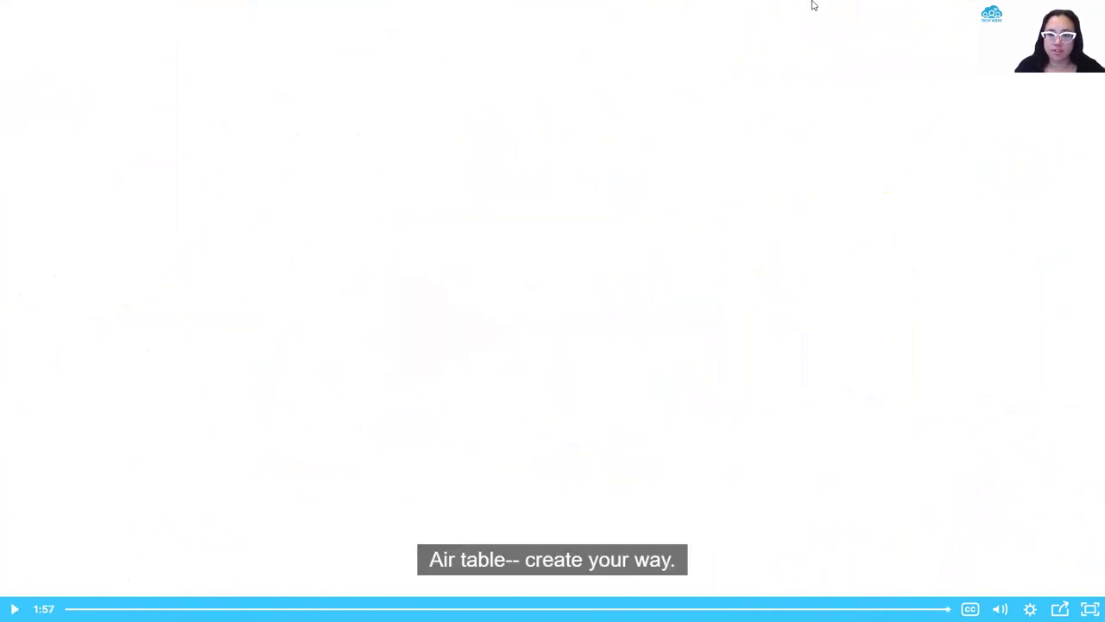
- Exit the full-screen video, return to the Canva presentation and advance to the Airtable Basics slide
{"action": "key", "text": "Escape"}
{"action": "key", "text": "ctrl+shift+Tab"}
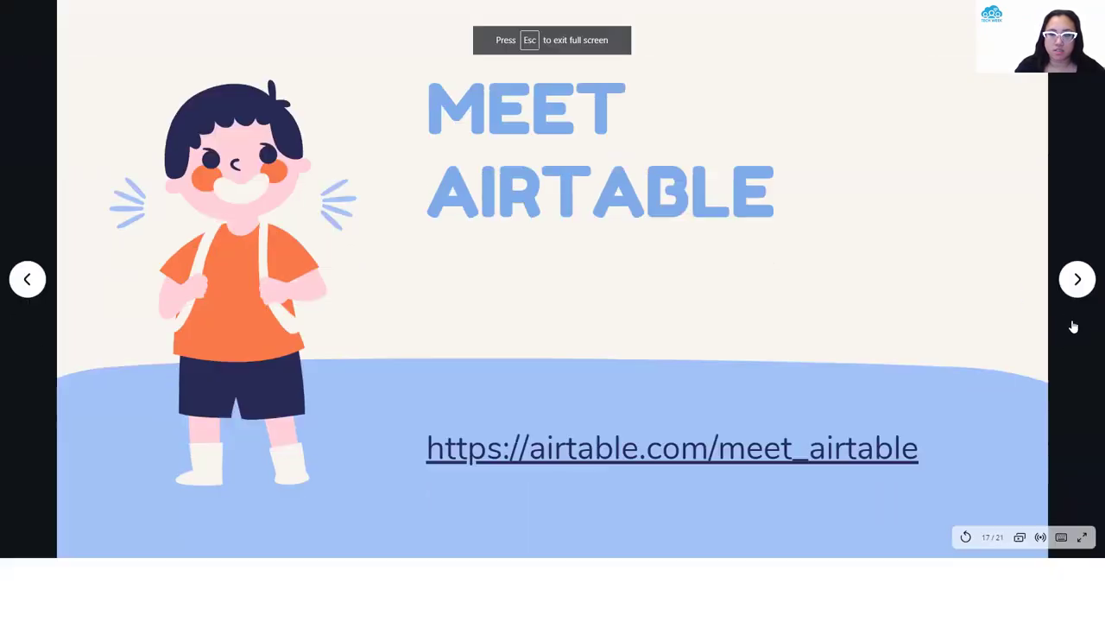
{"action": "left_click", "coordinate": [1073, 328]}
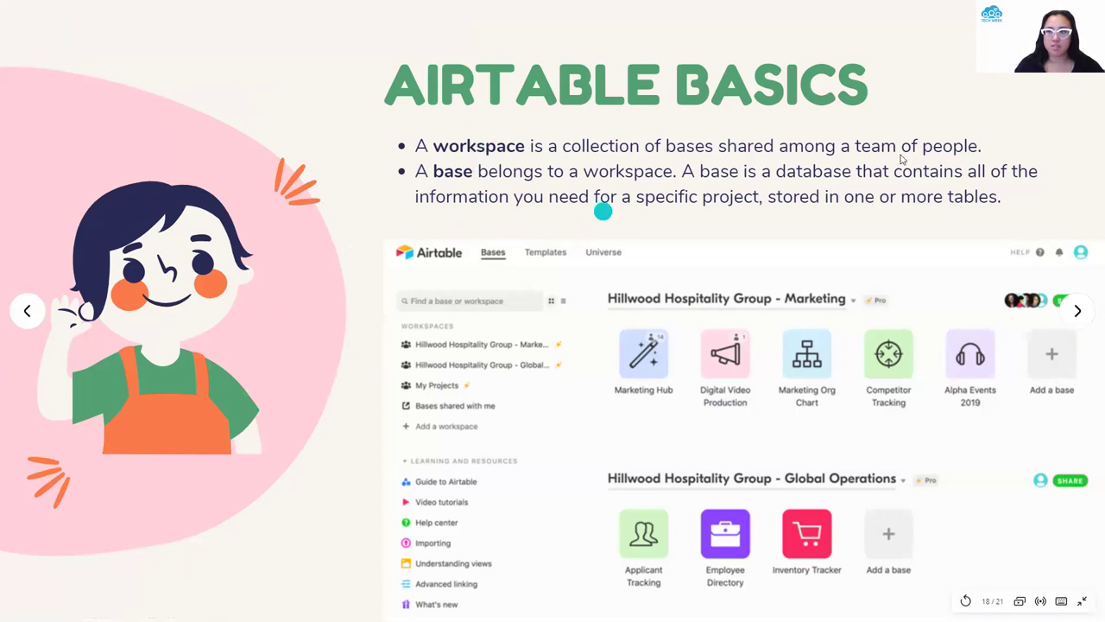
- Point out the workspace and base definitions, advance to the Airtable Sample slide and open its linked JIC Content Team base
{"action": "left_click", "coordinate": [501, 153]}
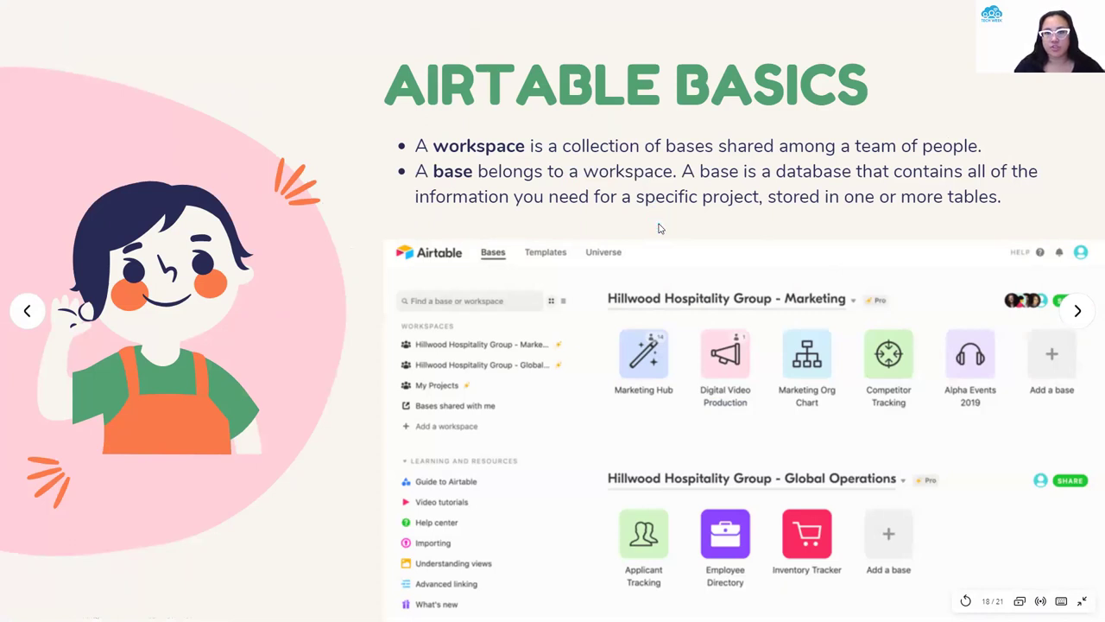
{"action": "mouse_move", "coordinate": [659, 226]}
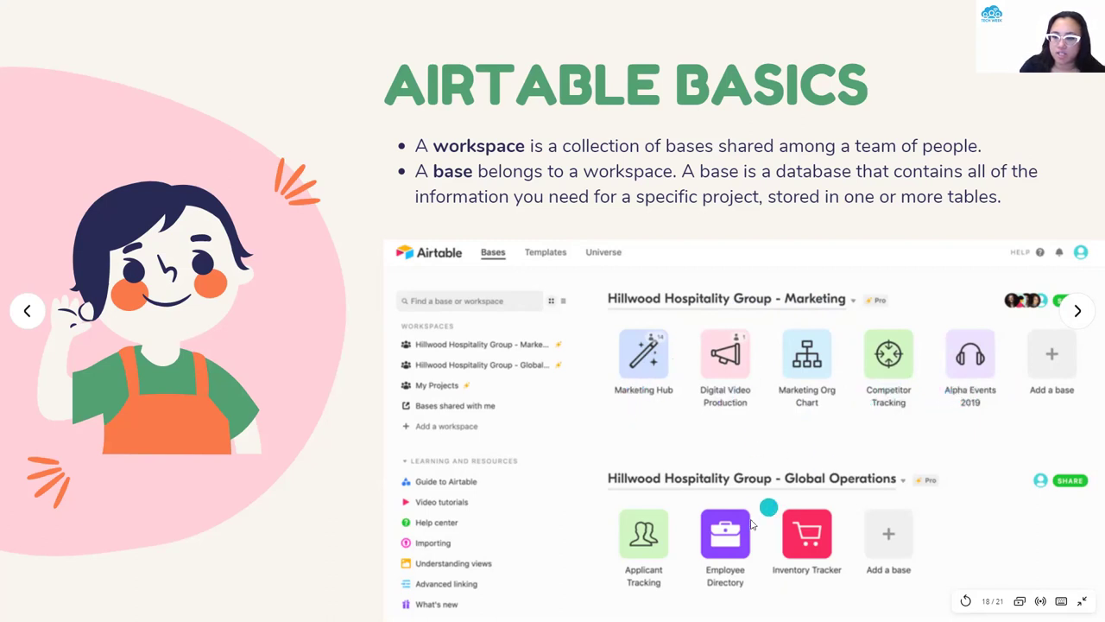
{"action": "left_click", "coordinate": [1078, 312]}
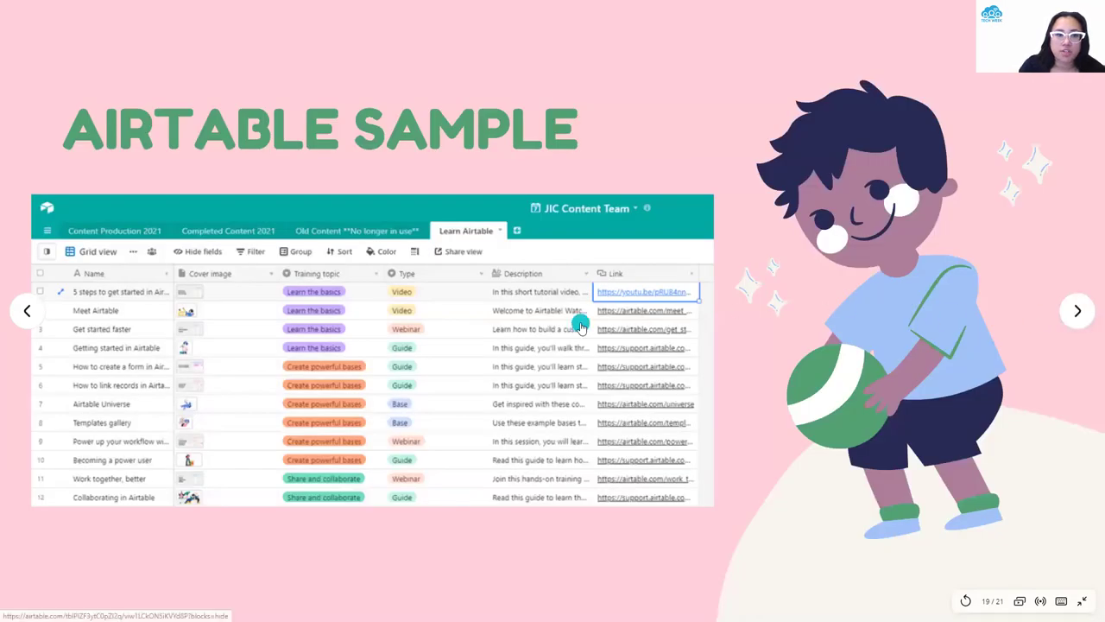
{"action": "left_click", "coordinate": [521, 397]}
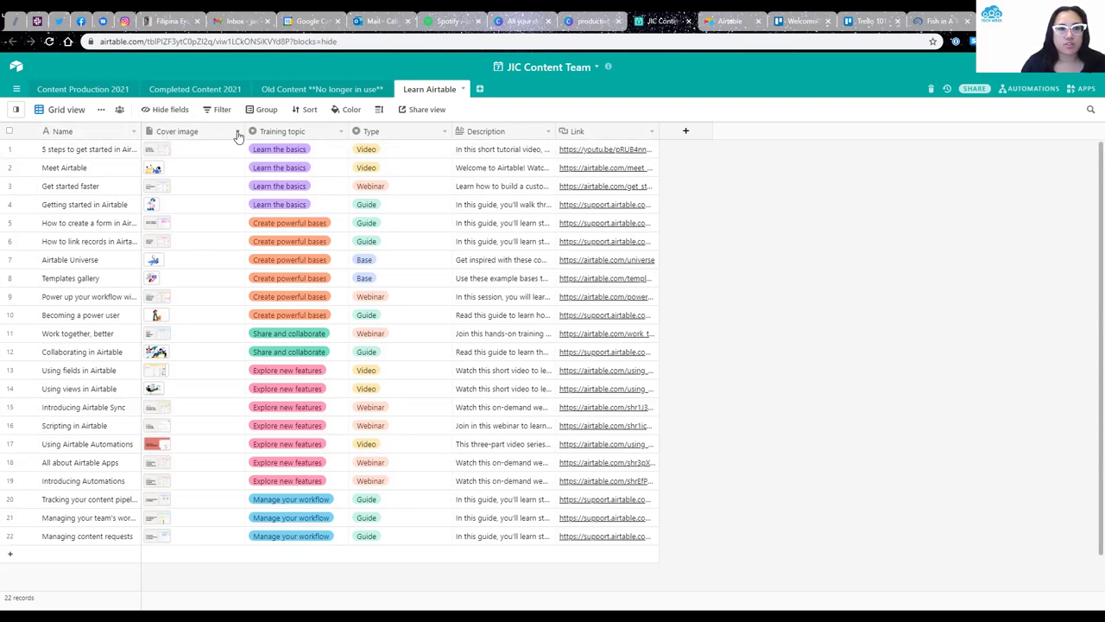
- View the enlarged cover image of the "5 steps to get started in Airtable" record and close it
{"action": "left_click", "coordinate": [168, 153]}
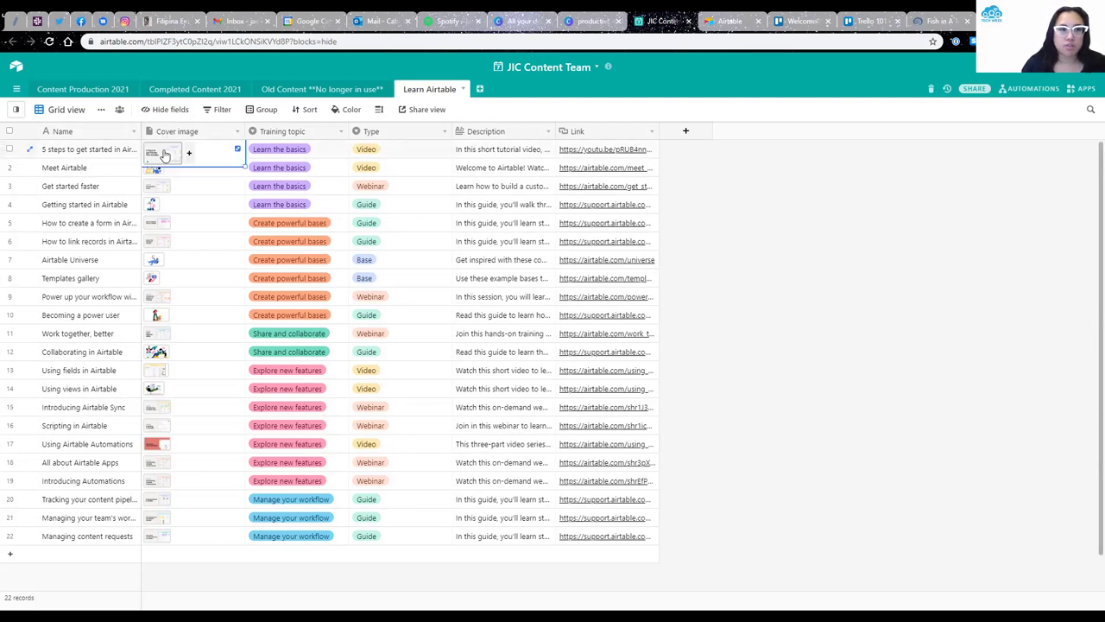
{"action": "left_click", "coordinate": [174, 156]}
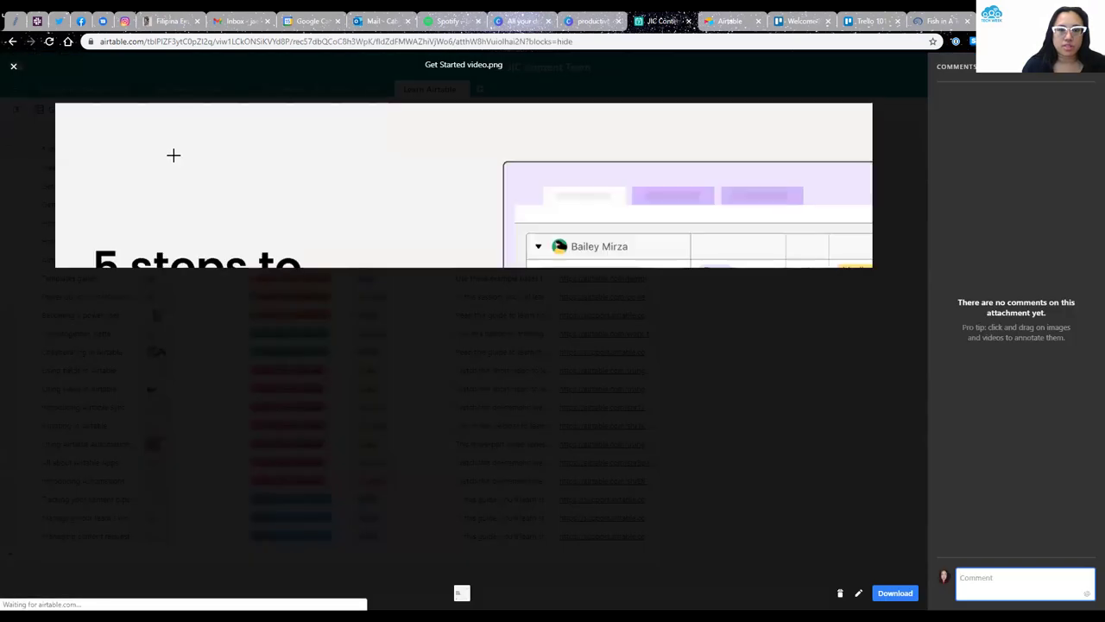
{"action": "left_click", "coordinate": [14, 67]}
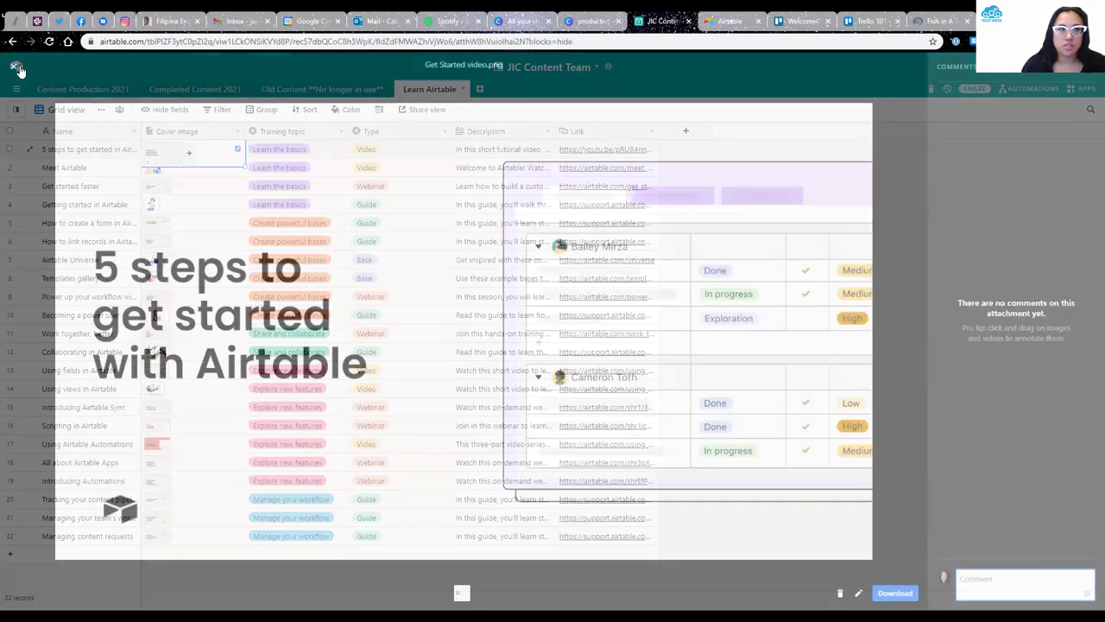
- View the available Training topic options for the first record and close the list without changing the value
{"action": "left_click", "coordinate": [325, 135]}
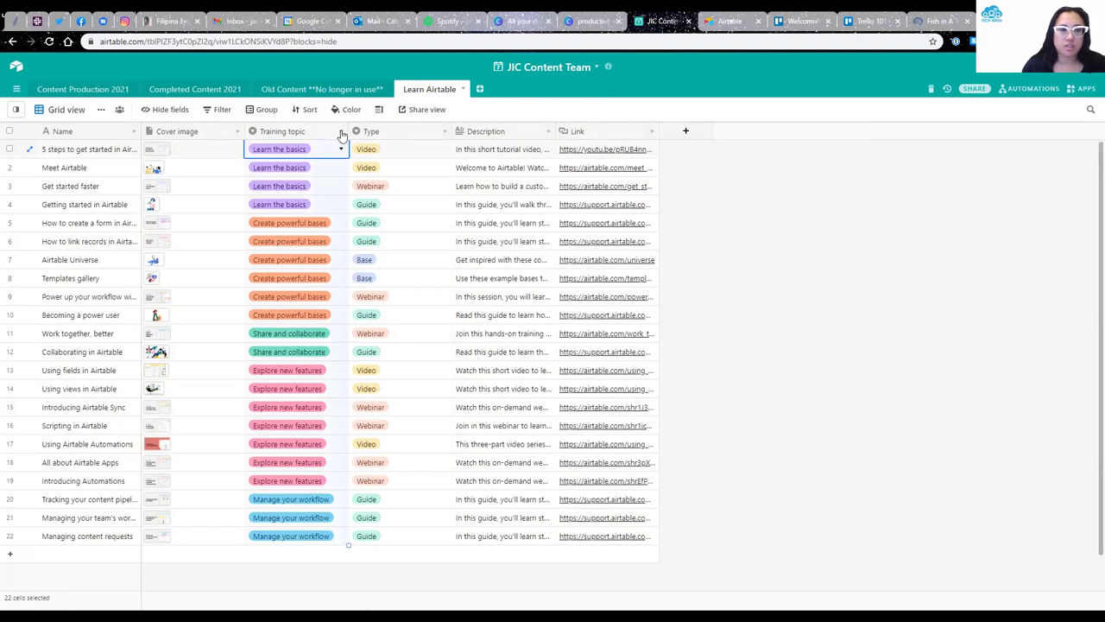
{"action": "left_click", "coordinate": [341, 152]}
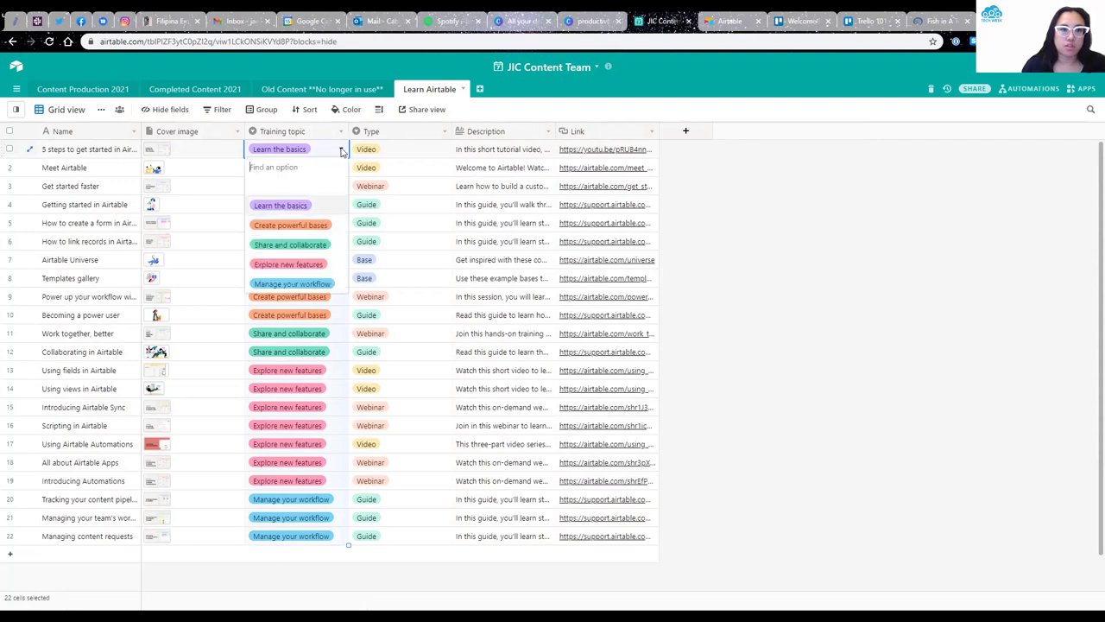
{"action": "left_click", "coordinate": [341, 153]}
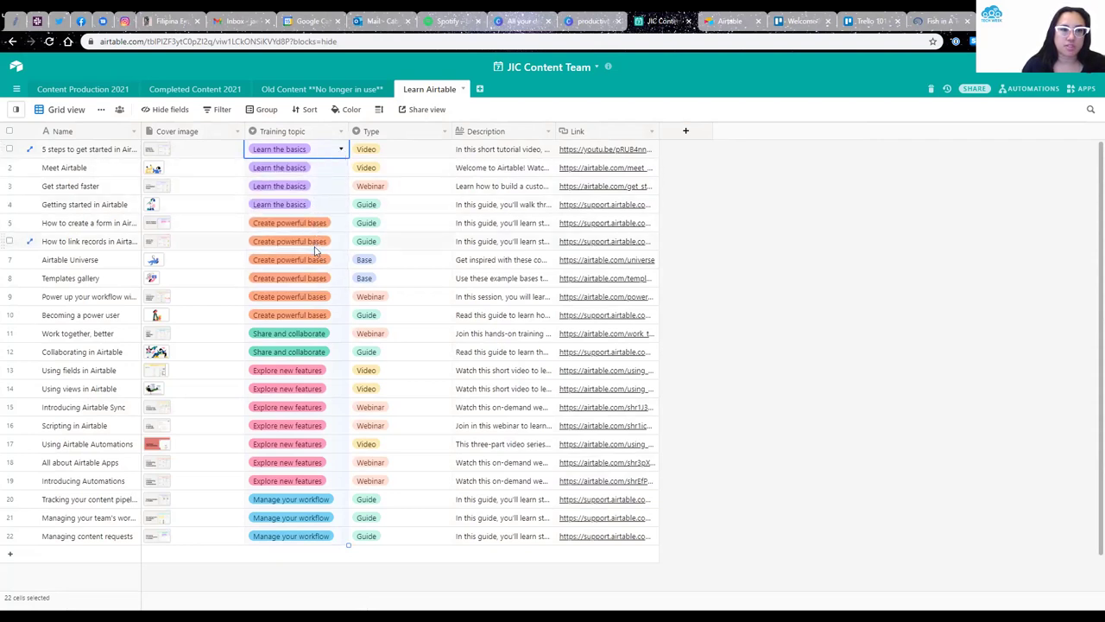
- View the Type field's available actions, then highlight the Link column
{"action": "left_click", "coordinate": [444, 133]}
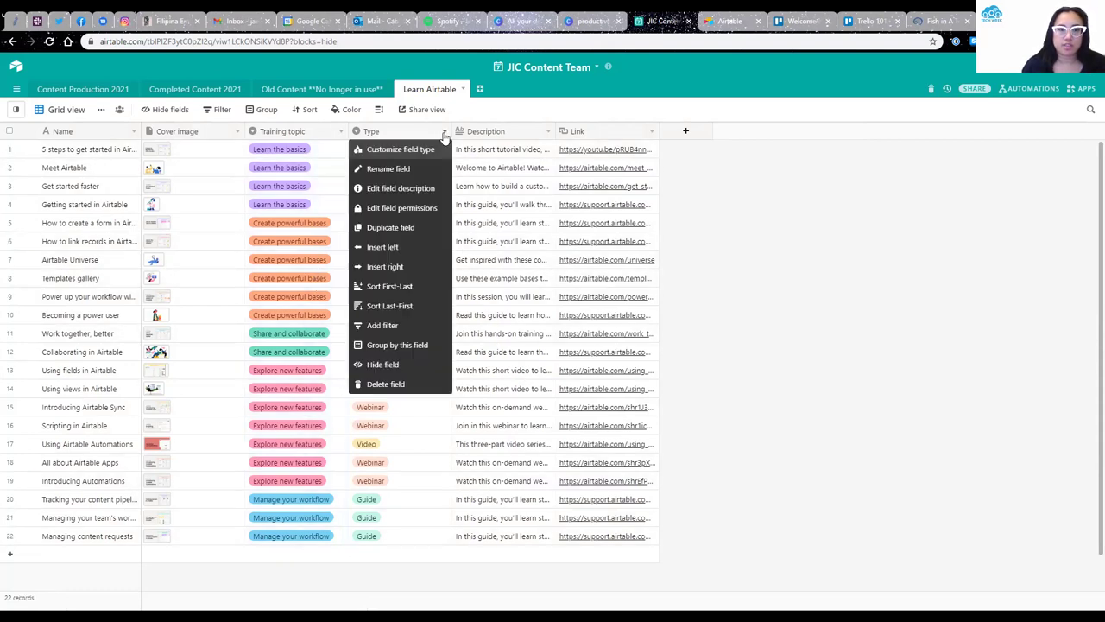
{"action": "left_click", "coordinate": [496, 133]}
{"action": "left_click", "coordinate": [607, 135]}
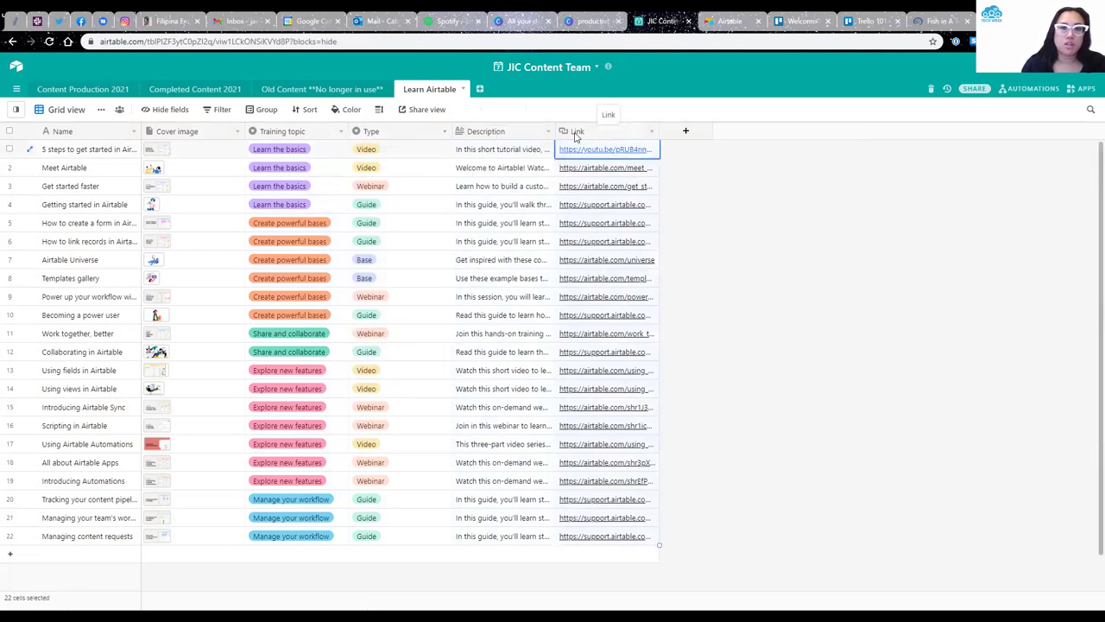
- Open the Cover image field's customization, show its field type choices and dismiss it without changes
{"action": "left_click", "coordinate": [239, 133]}
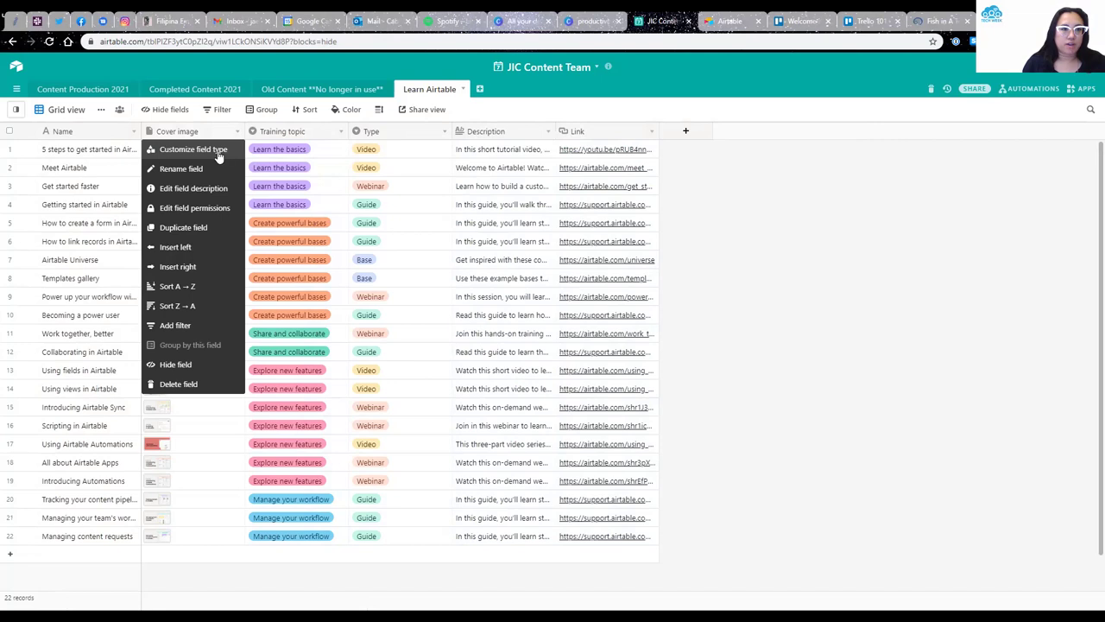
{"action": "left_click", "coordinate": [218, 154]}
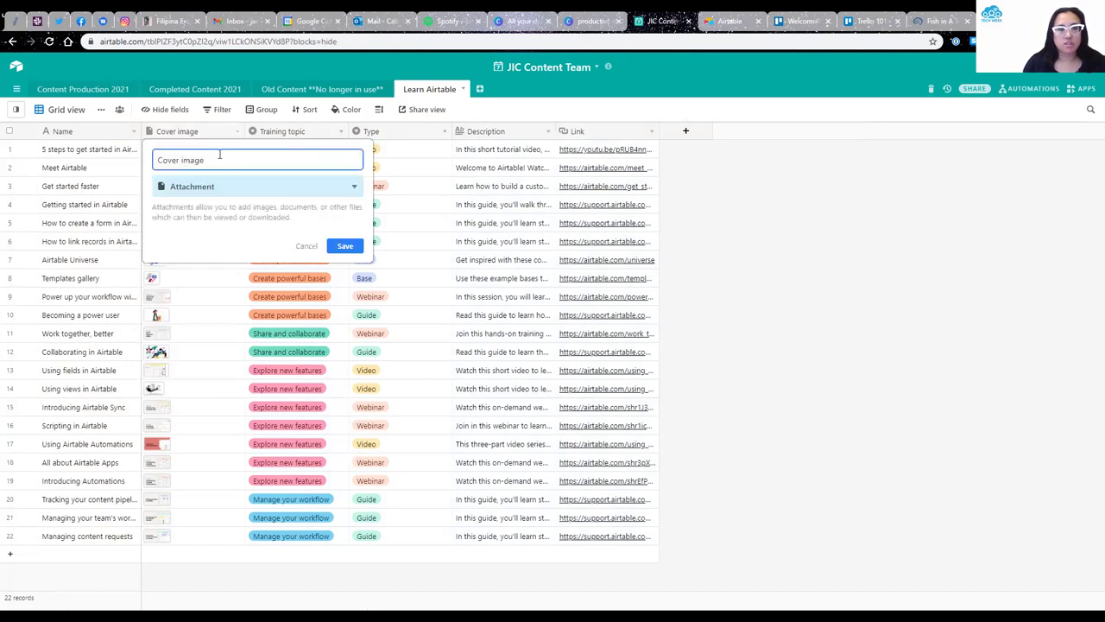
{"action": "left_click", "coordinate": [263, 184]}
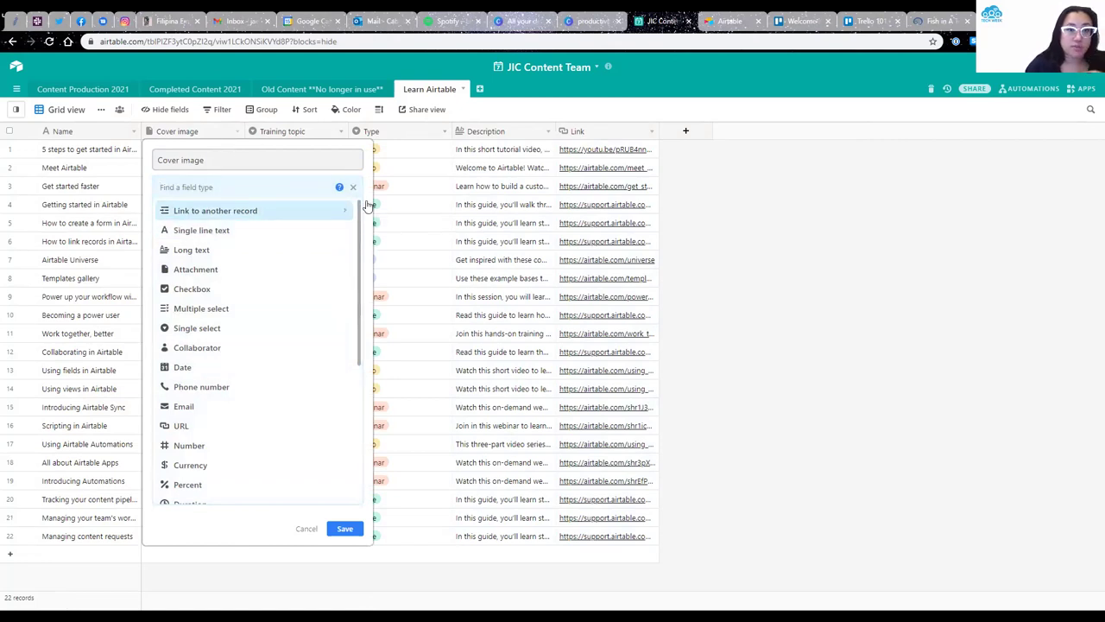
{"action": "left_click", "coordinate": [401, 230]}
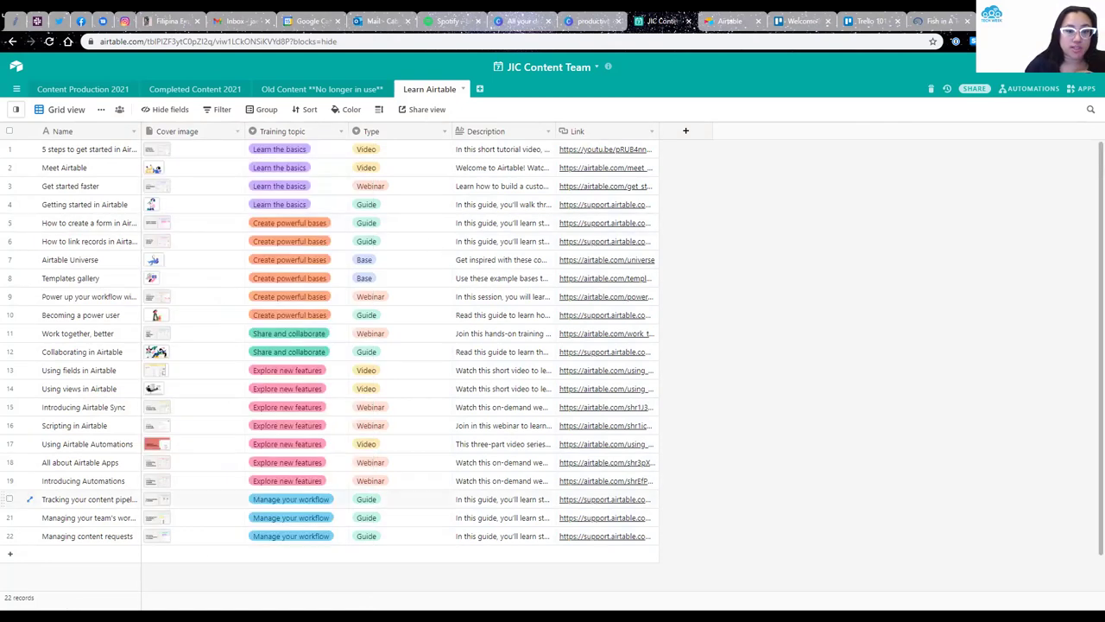
- Examine the full range of field types available for the Cover image field and cancel the customization
{"action": "left_click", "coordinate": [237, 134]}
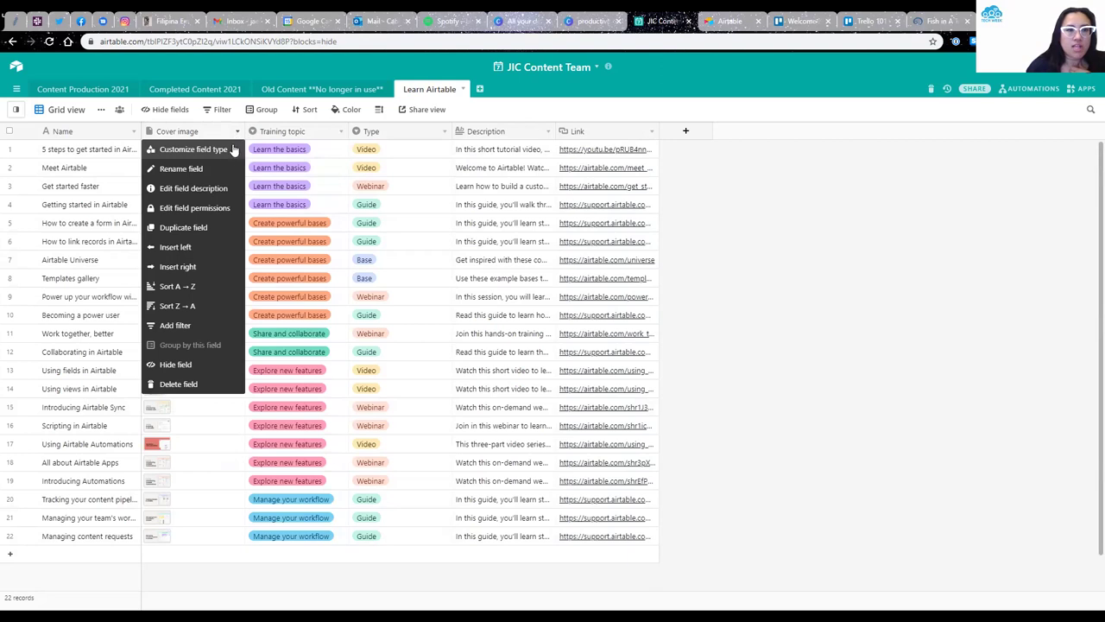
{"action": "left_click", "coordinate": [221, 153]}
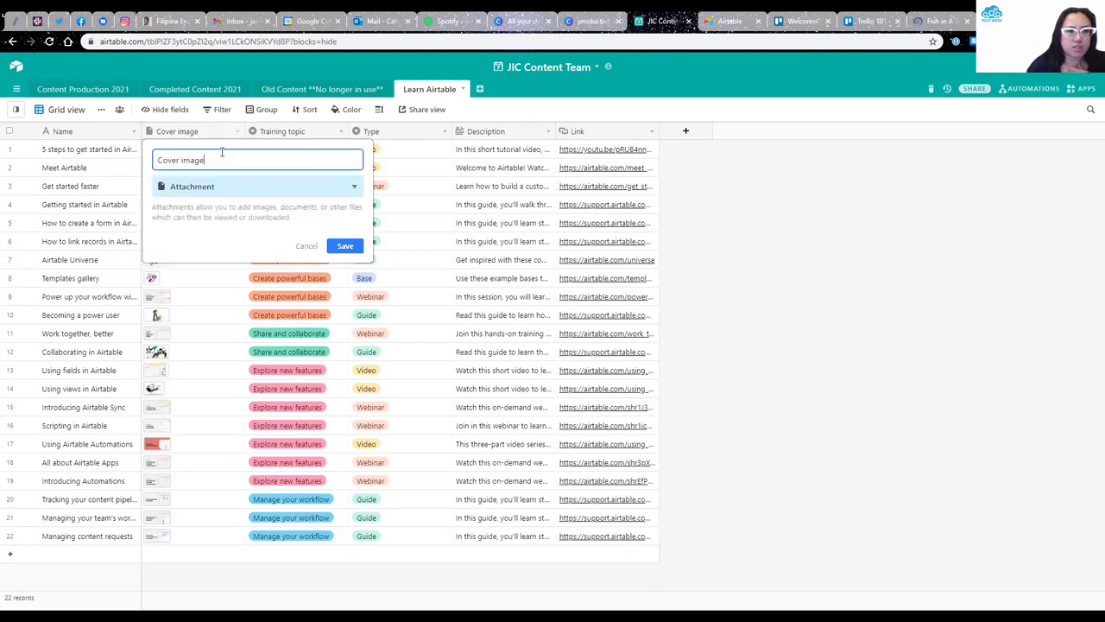
{"action": "left_click", "coordinate": [352, 189]}
{"action": "scroll", "coordinate": [313, 279], "scroll_direction": "down", "scroll_amount": 5}
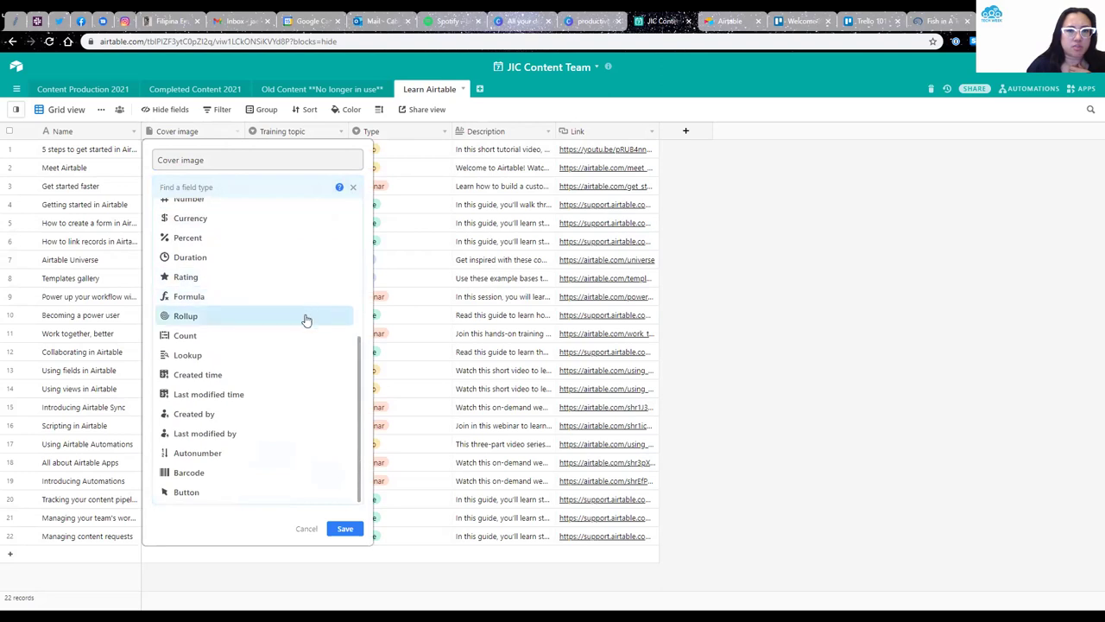
{"action": "scroll", "coordinate": [302, 319], "scroll_direction": "up", "scroll_amount": 5}
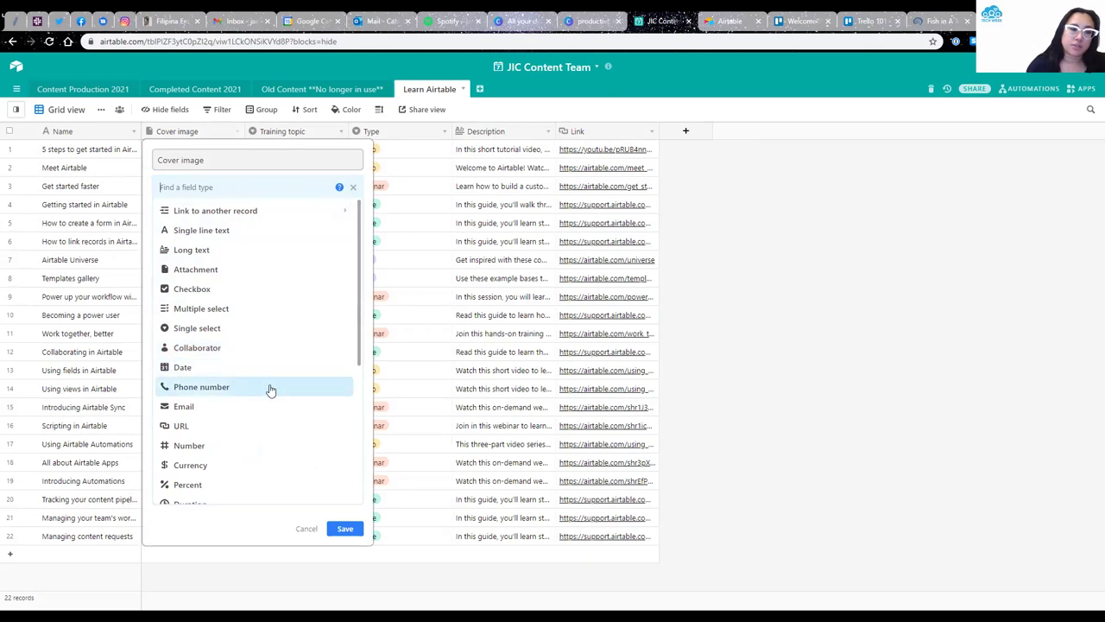
{"action": "scroll", "coordinate": [265, 445], "scroll_direction": "down", "scroll_amount": 5}
{"action": "scroll", "coordinate": [265, 446], "scroll_direction": "down", "scroll_amount": 1}
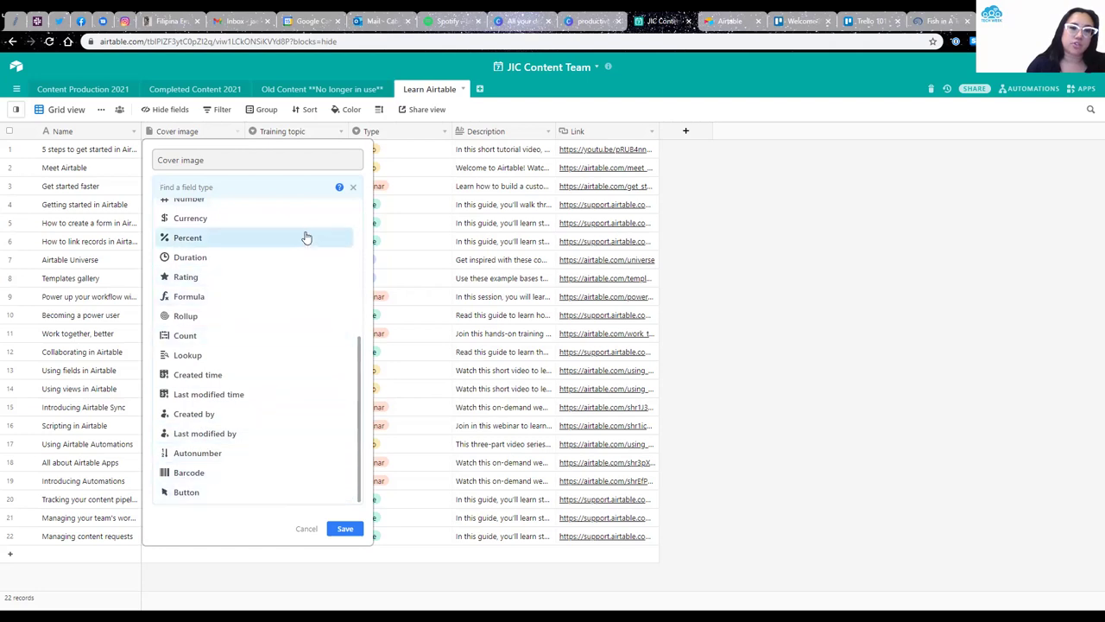
{"action": "scroll", "coordinate": [237, 333], "scroll_direction": "up", "scroll_amount": 3}
{"action": "scroll", "coordinate": [239, 335], "scroll_direction": "down", "scroll_amount": 3}
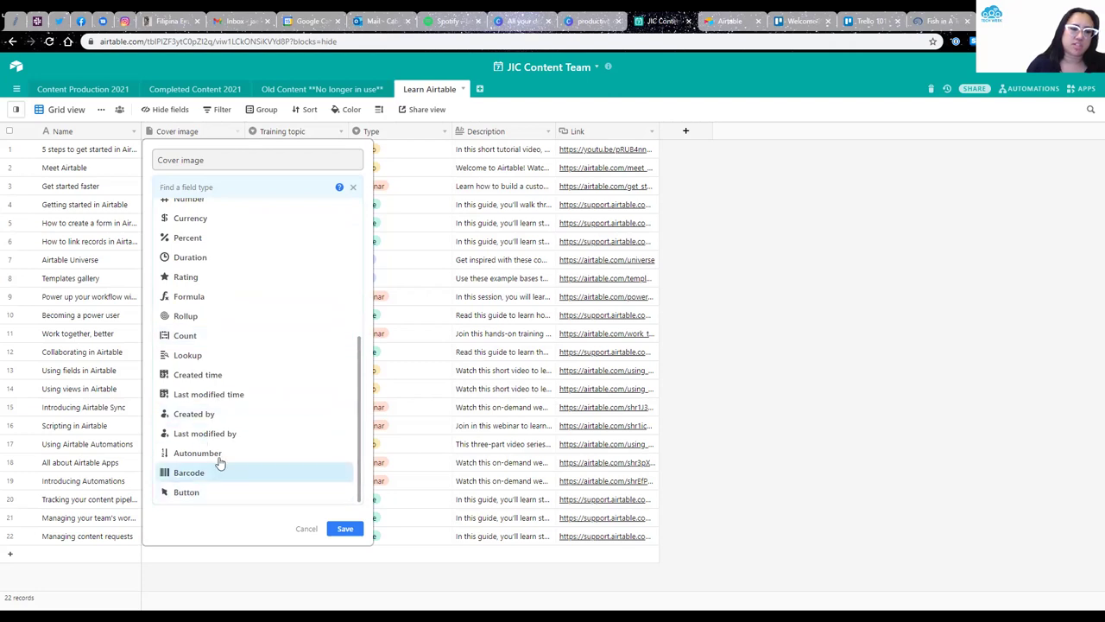
{"action": "scroll", "coordinate": [234, 388], "scroll_direction": "up", "scroll_amount": 3}
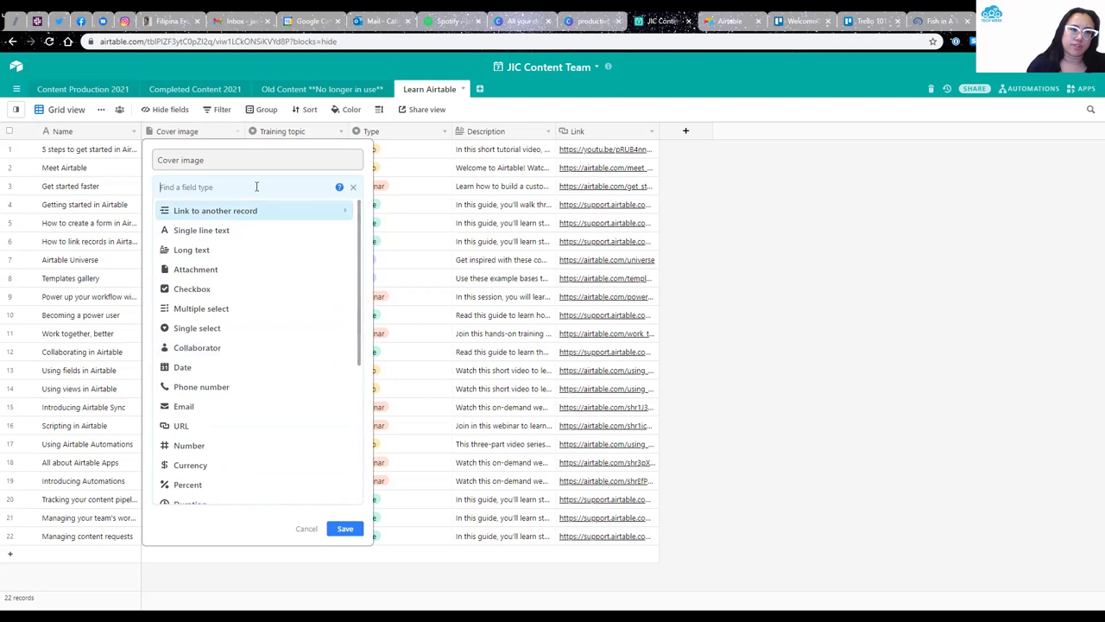
{"action": "left_click", "coordinate": [307, 529]}
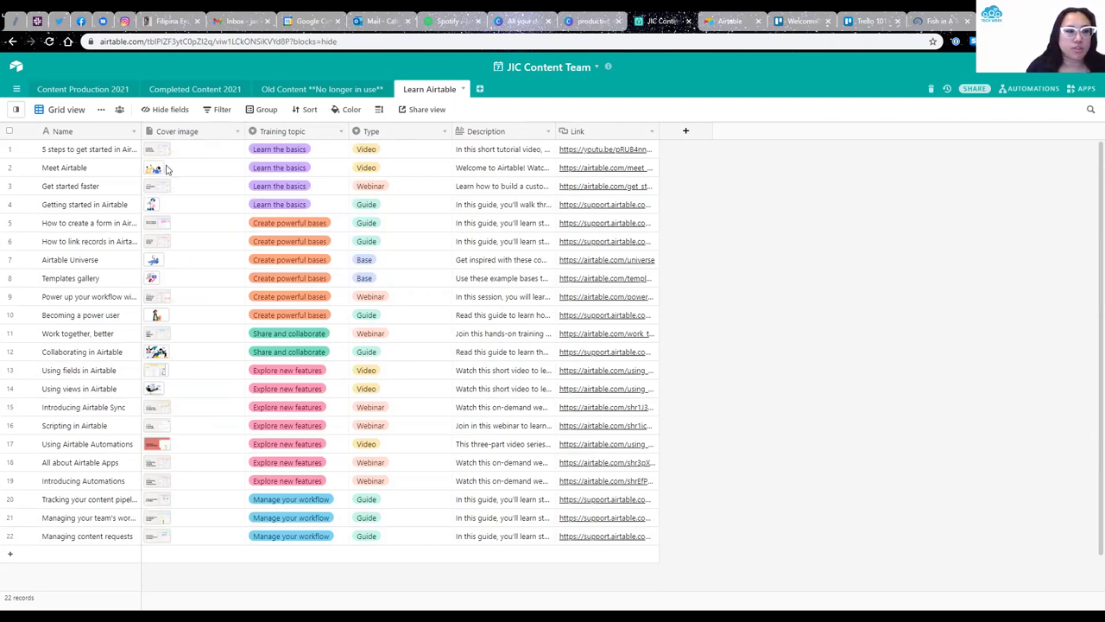
- Expand the "5 steps to get started in Airtable" record and review its fields from Name down to Link
{"action": "left_click", "coordinate": [30, 151]}
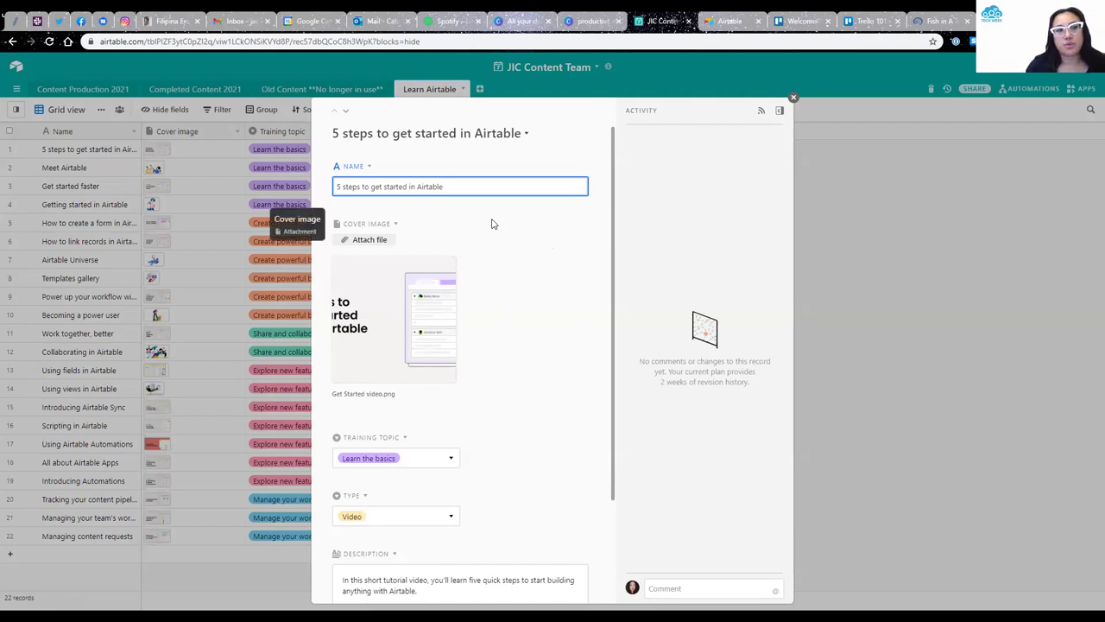
{"action": "left_click", "coordinate": [793, 98]}
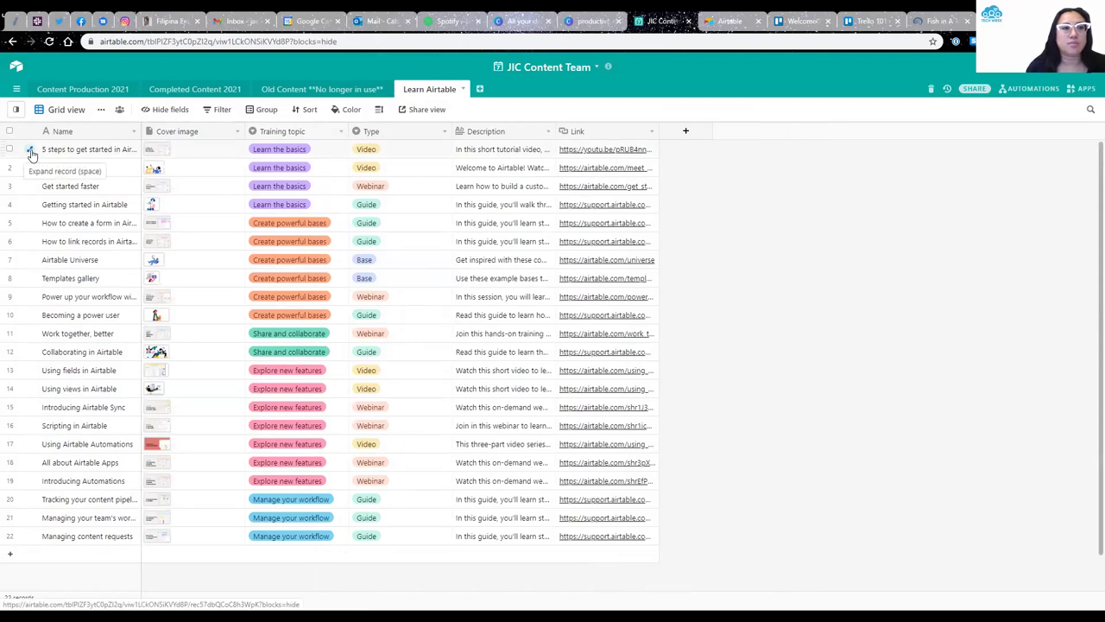
{"action": "left_click", "coordinate": [30, 150]}
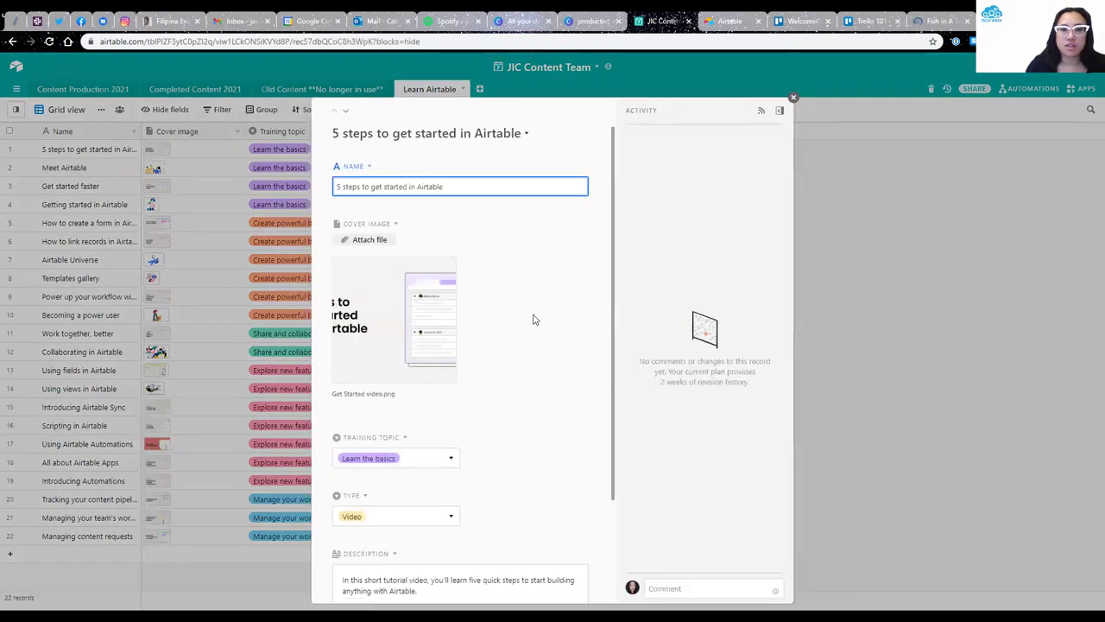
{"action": "scroll", "coordinate": [453, 216], "scroll_direction": "down", "scroll_amount": 3}
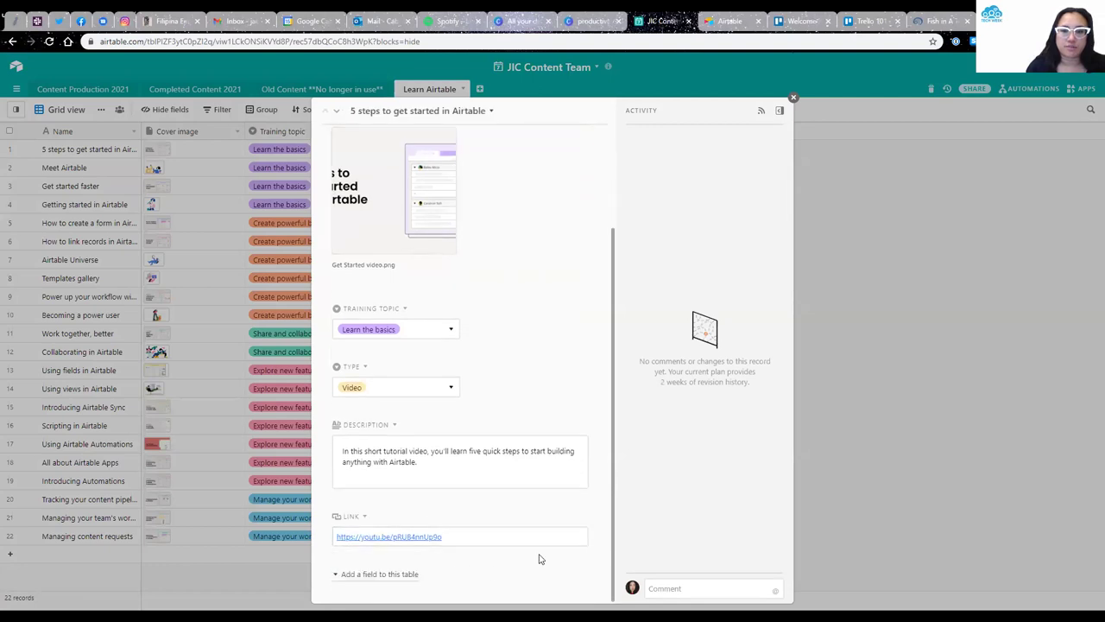
- Show where comments are entered on the expanded record, then rename the record "6 steps to get started in Airtable"
{"action": "scroll", "coordinate": [537, 563], "scroll_direction": "up", "scroll_amount": 3}
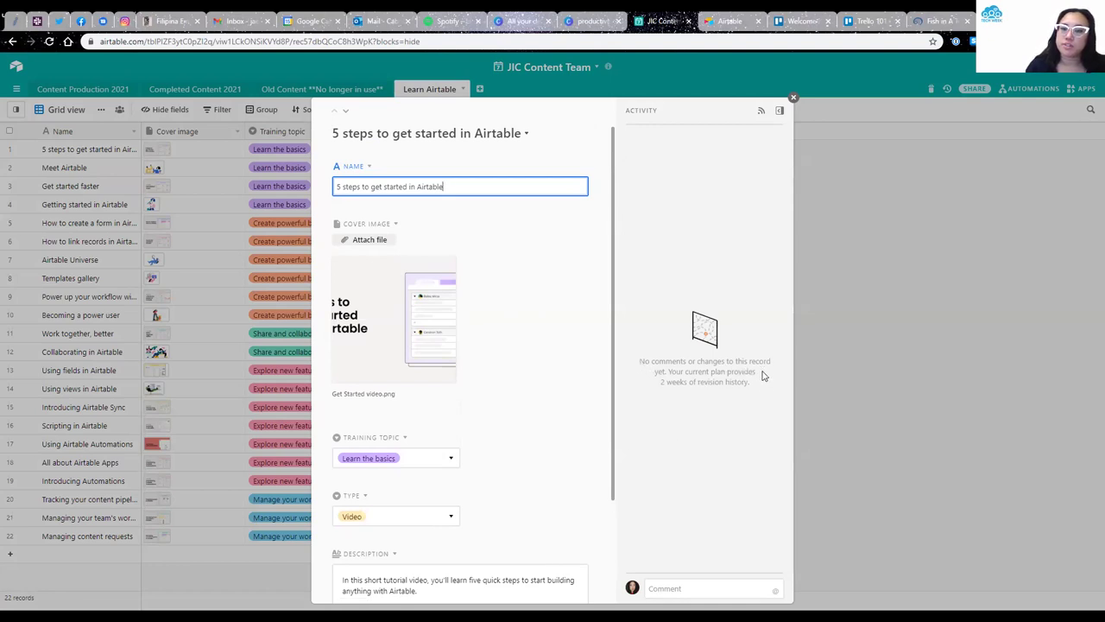
{"action": "left_click", "coordinate": [716, 588]}
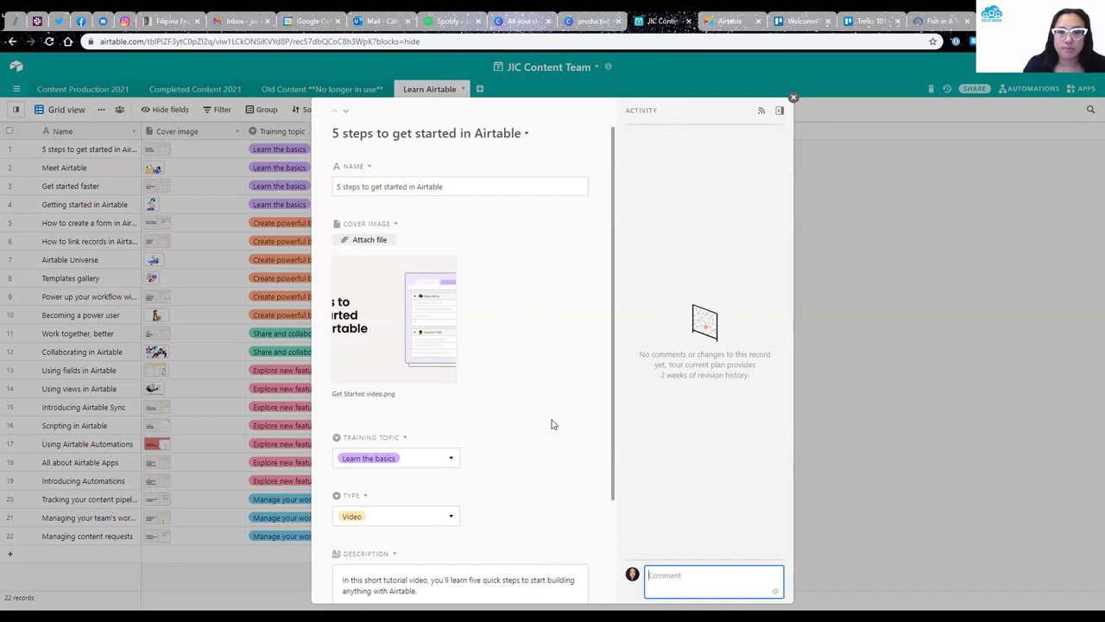
{"action": "left_click", "coordinate": [497, 184]}
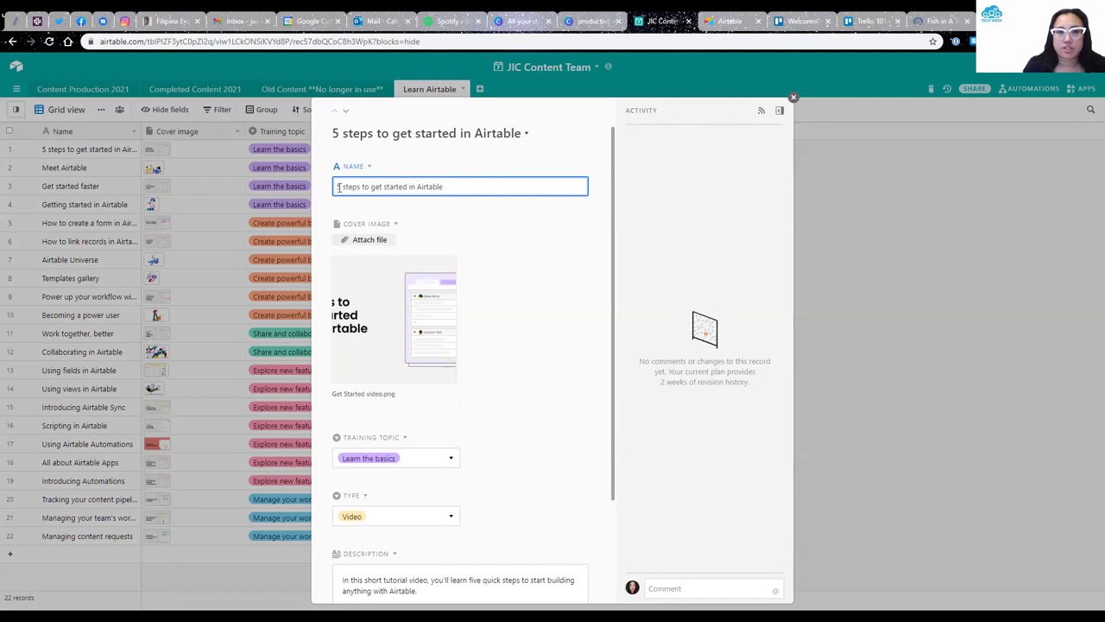
{"action": "key", "text": "BackSpace"}
{"action": "key", "text": "BackSpace"}
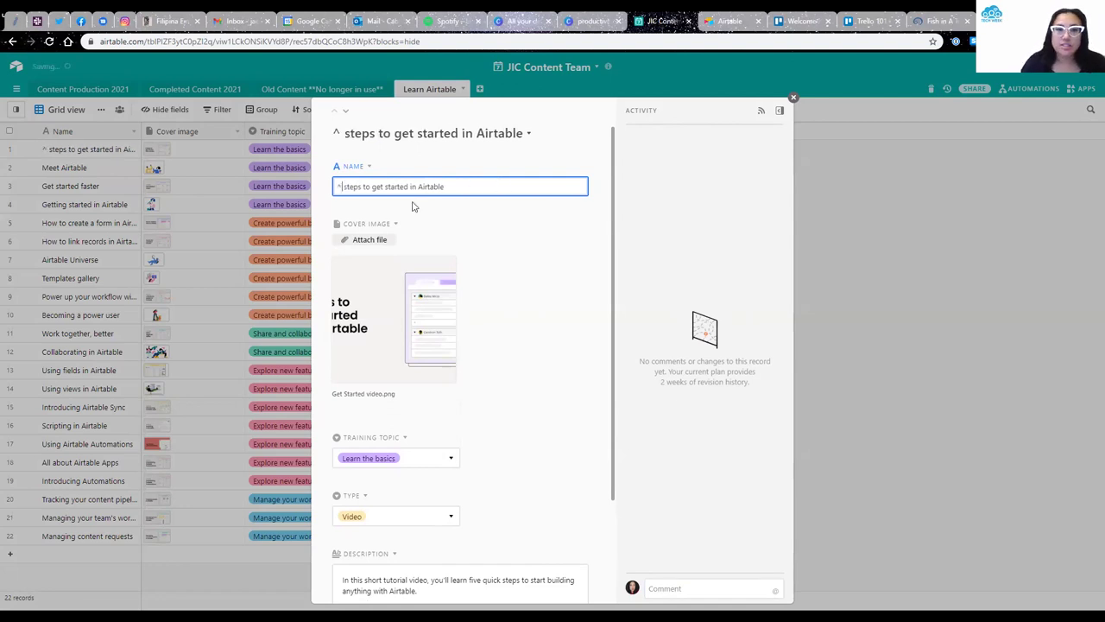
{"action": "type", "text": "6"}
{"action": "left_click", "coordinate": [423, 219]}
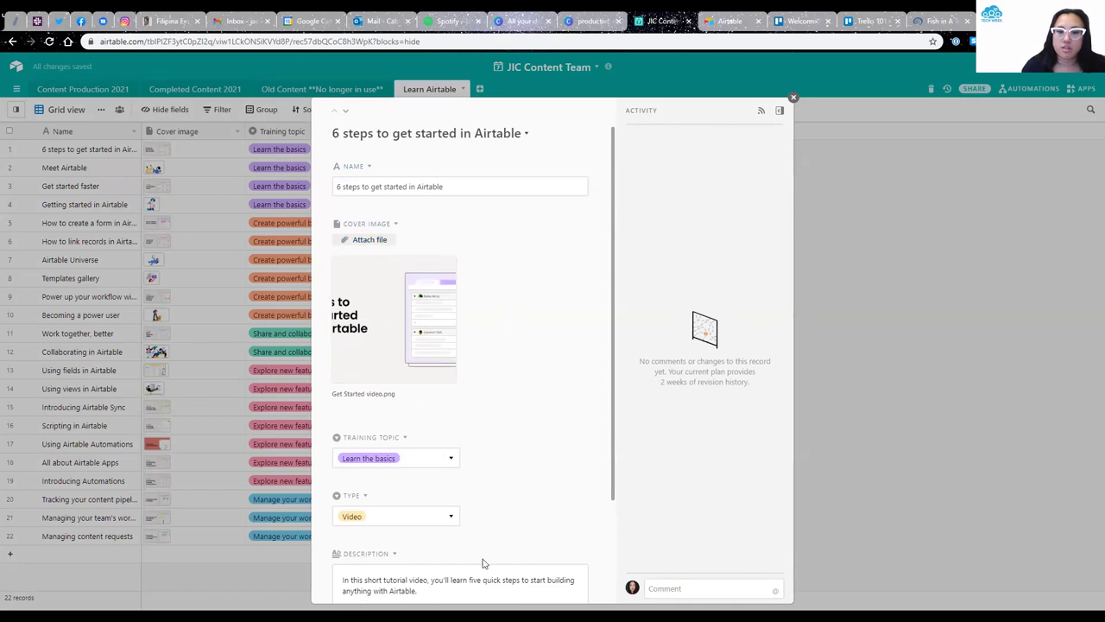
- Close and reopen the "6 steps to get started in Airtable" record to review its edit activity, then close it
{"action": "scroll", "coordinate": [509, 365], "scroll_direction": "down", "scroll_amount": 1}
{"action": "scroll", "coordinate": [513, 356], "scroll_direction": "down", "scroll_amount": 3}
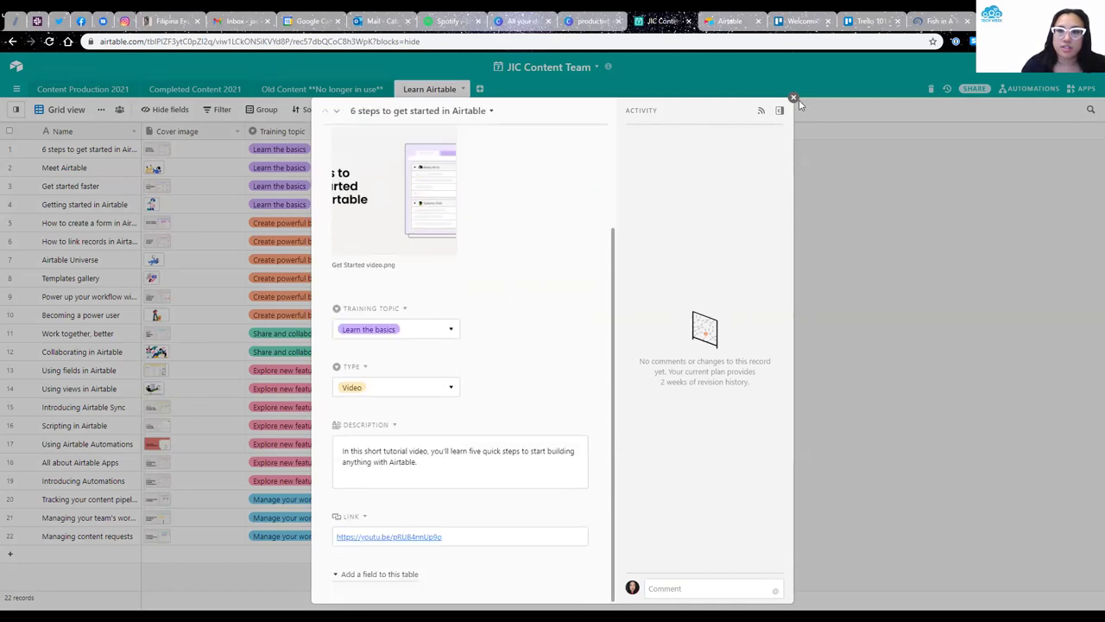
{"action": "left_click", "coordinate": [793, 98]}
{"action": "double_click", "coordinate": [99, 150]}
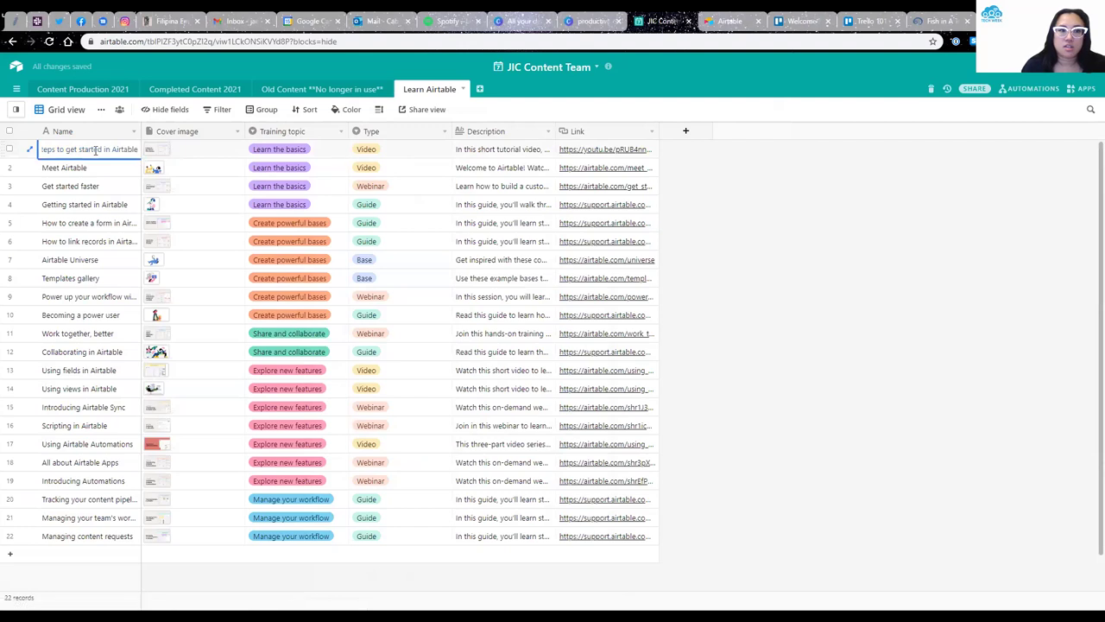
{"action": "left_click", "coordinate": [30, 150]}
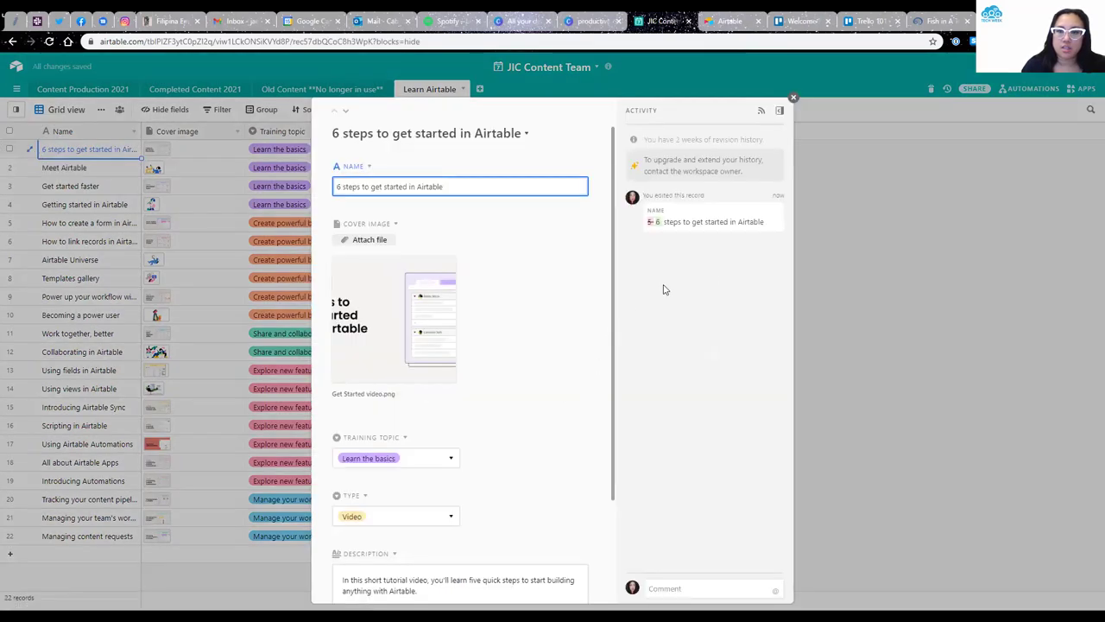
{"action": "left_click", "coordinate": [792, 98]}
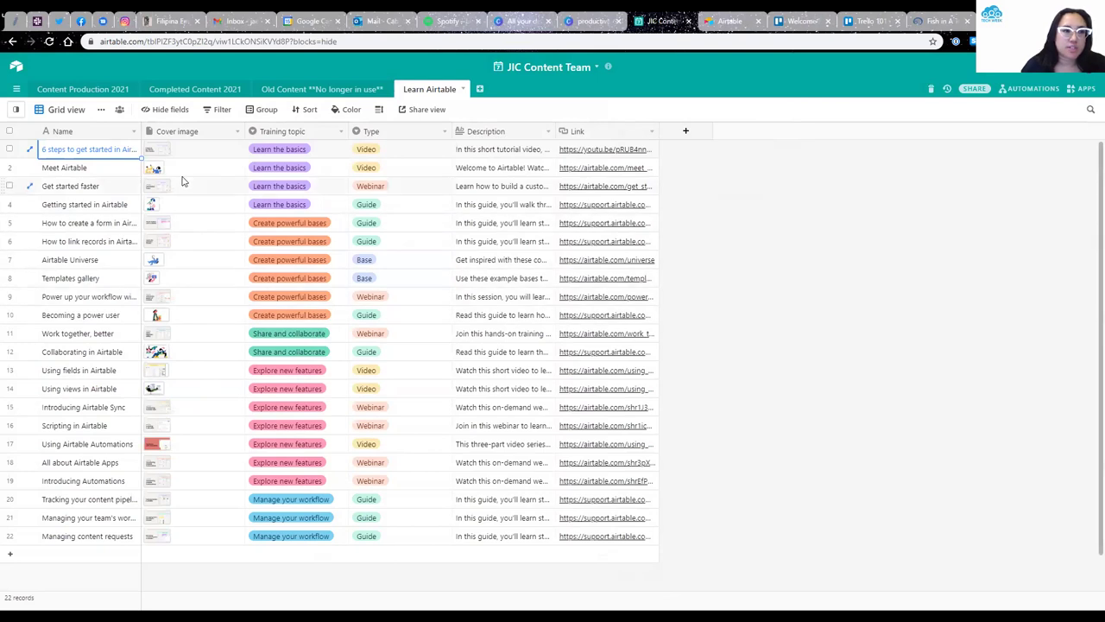
- View the grid's filter, group and share view options, then dismiss them without making changes
{"action": "left_click", "coordinate": [211, 112]}
{"action": "left_click", "coordinate": [251, 112]}
{"action": "left_click", "coordinate": [251, 112]}
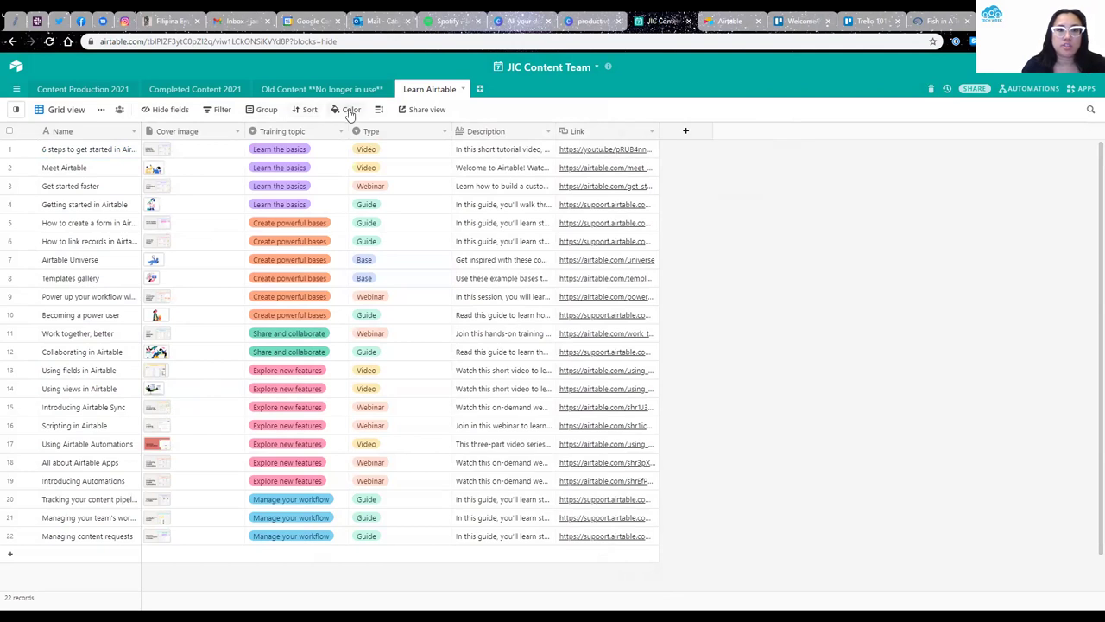
{"action": "left_click", "coordinate": [402, 112]}
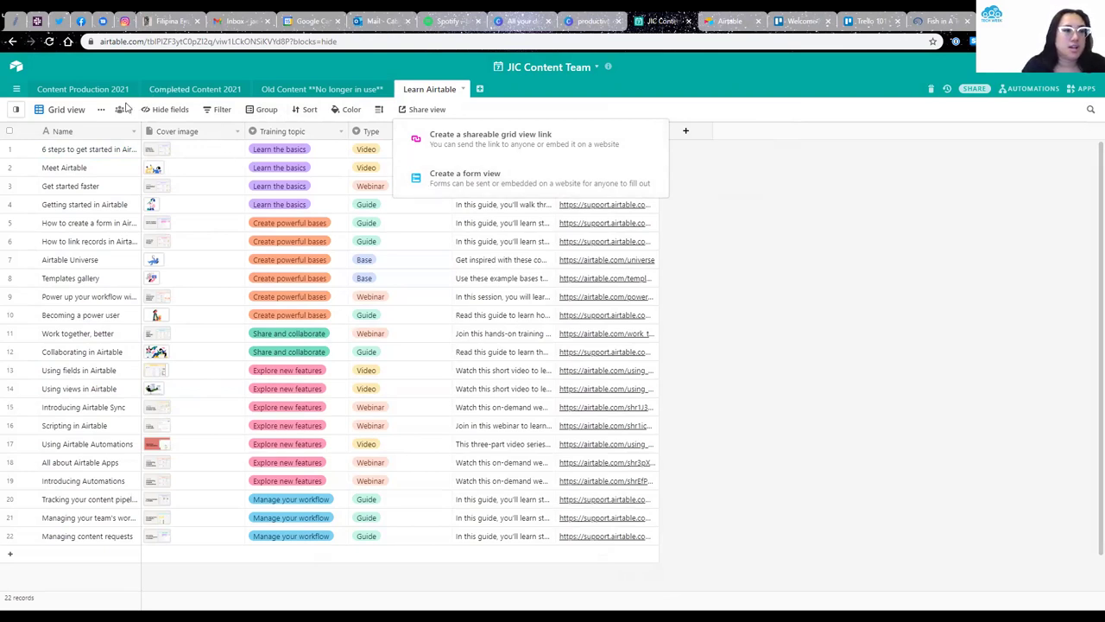
{"action": "left_click", "coordinate": [94, 110]}
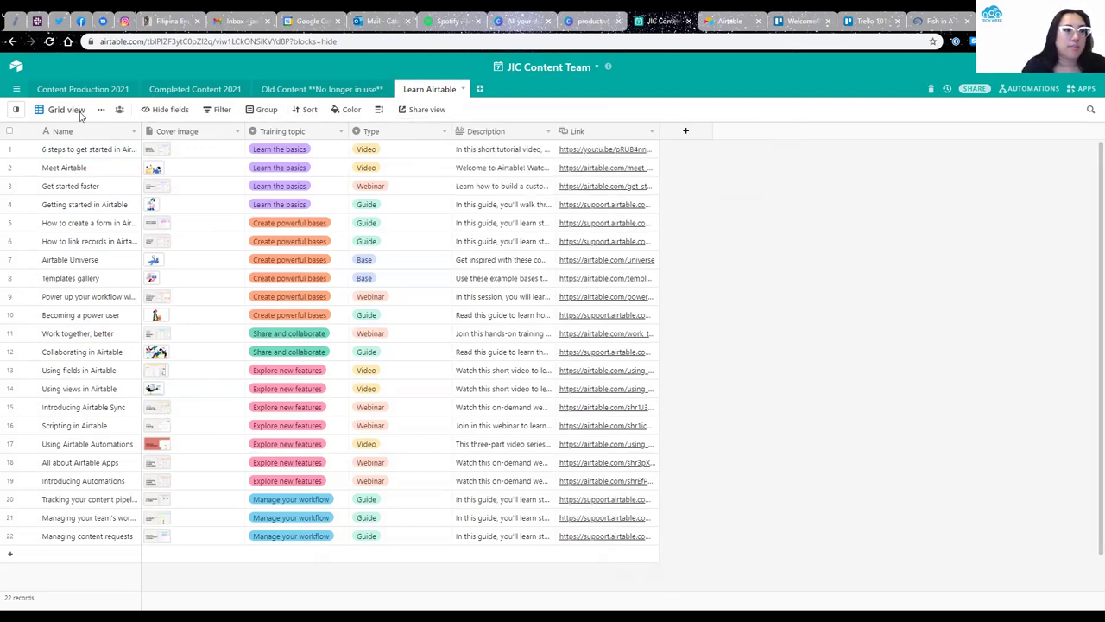
- Review the available view types, create a Gallery view of the Learn Airtable table and browse its cards
{"action": "left_click", "coordinate": [17, 110]}
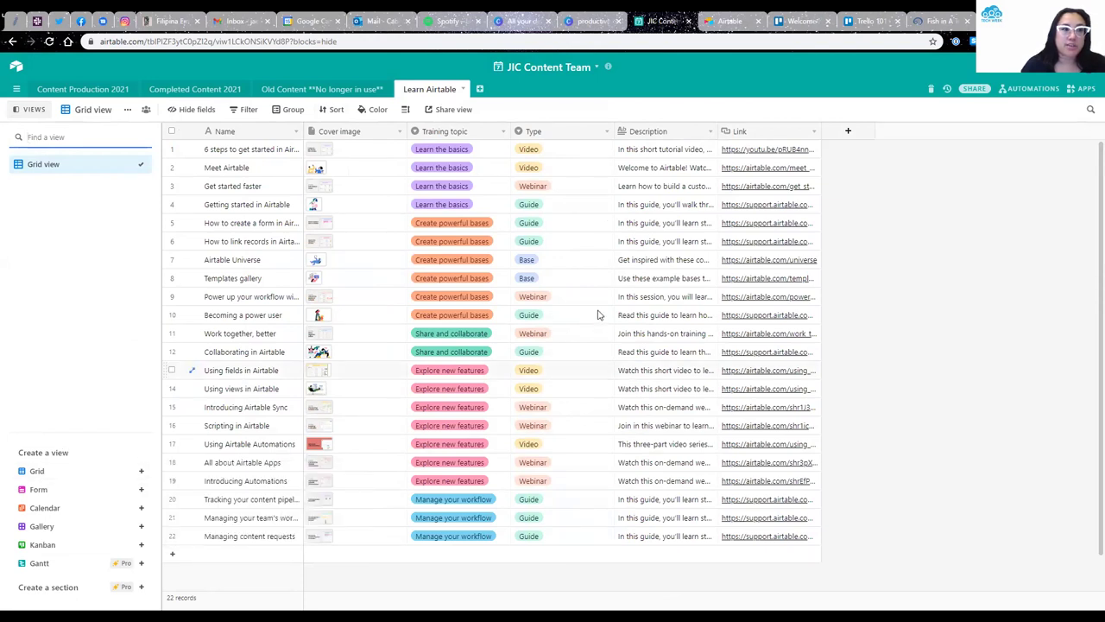
{"action": "mouse_move", "coordinate": [103, 504]}
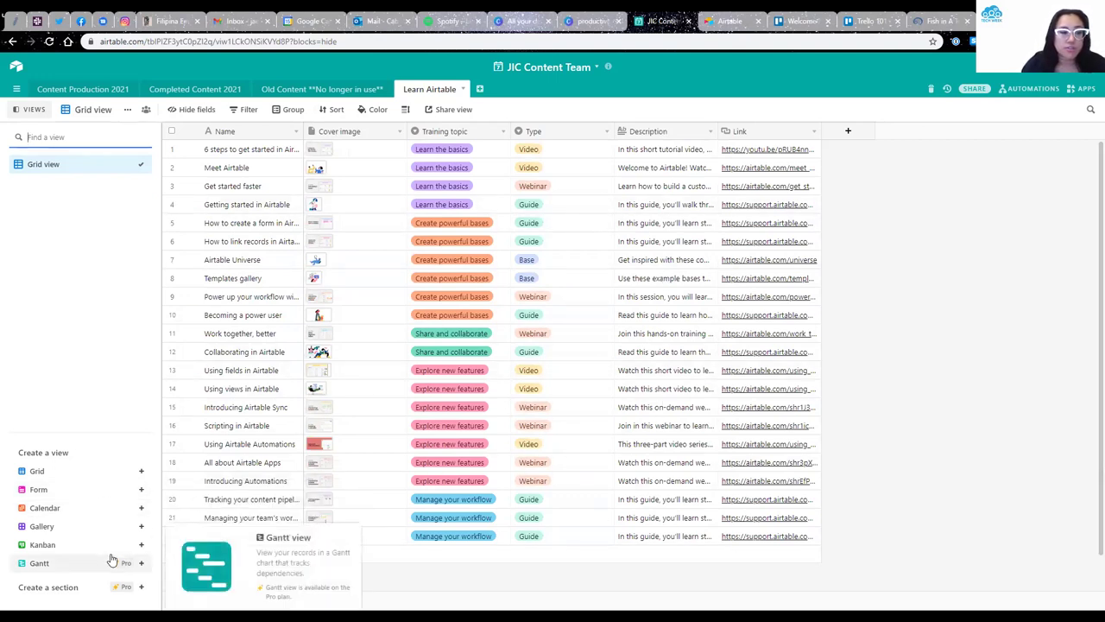
{"action": "mouse_move", "coordinate": [103, 528]}
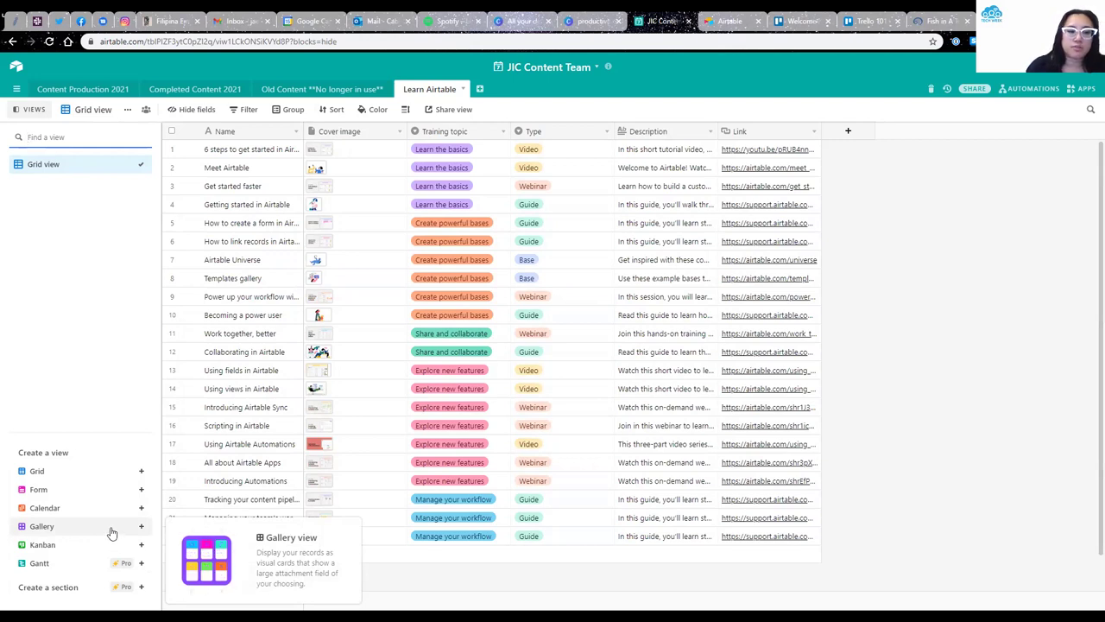
{"action": "left_click", "coordinate": [107, 529]}
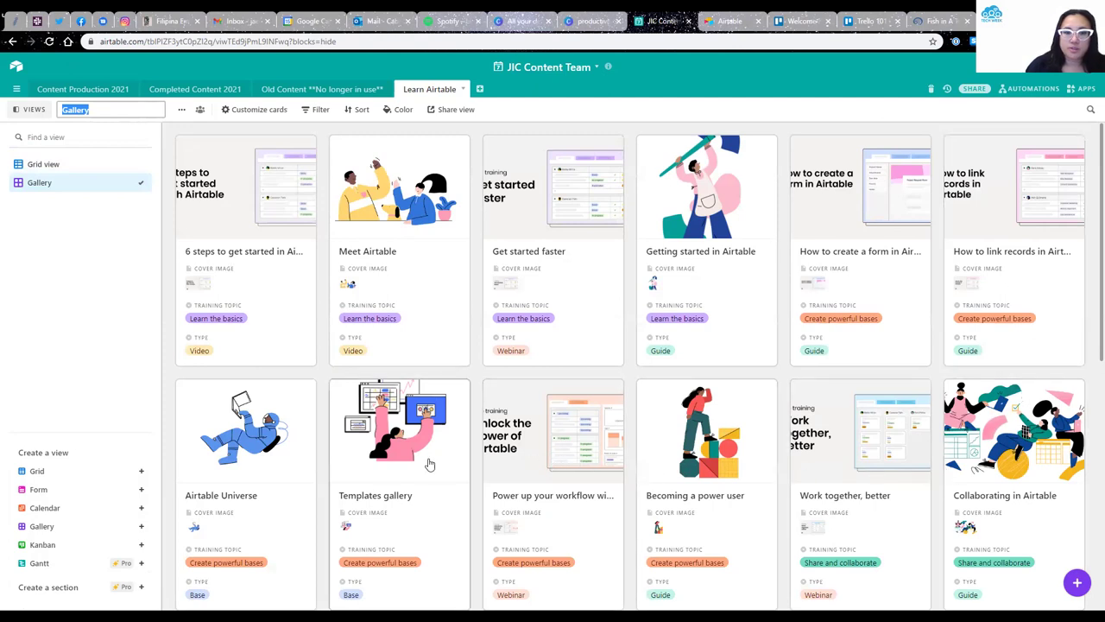
{"action": "scroll", "coordinate": [345, 456], "scroll_direction": "down", "scroll_amount": 5}
{"action": "scroll", "coordinate": [358, 466], "scroll_direction": "up", "scroll_amount": 5}
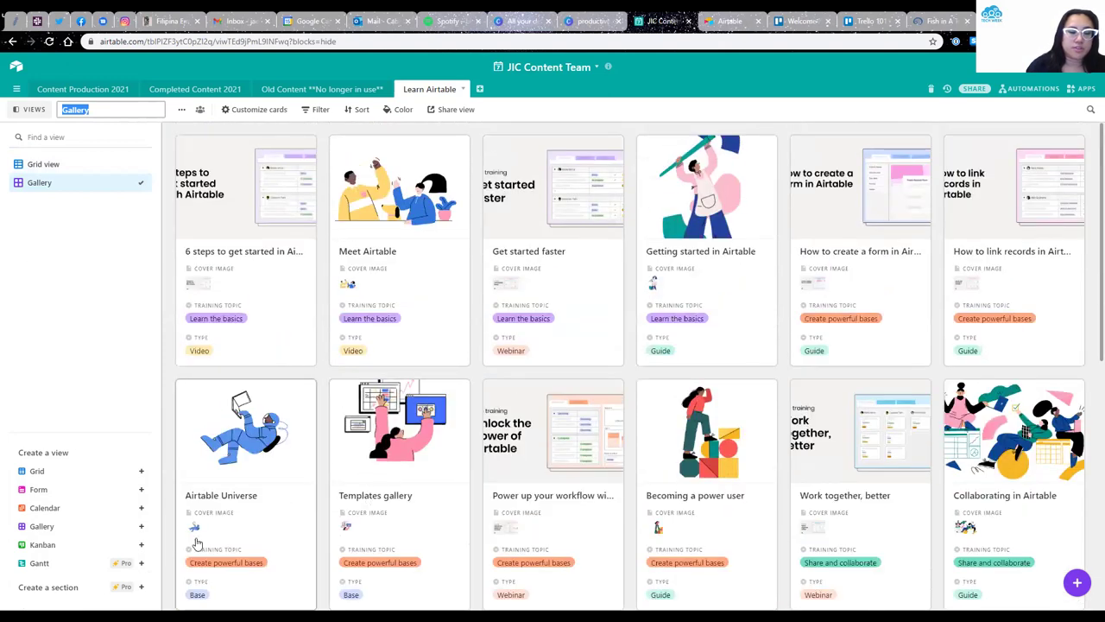
- Create a Kanban view stacked by the Training topic field and point out its columns
{"action": "left_click", "coordinate": [47, 543]}
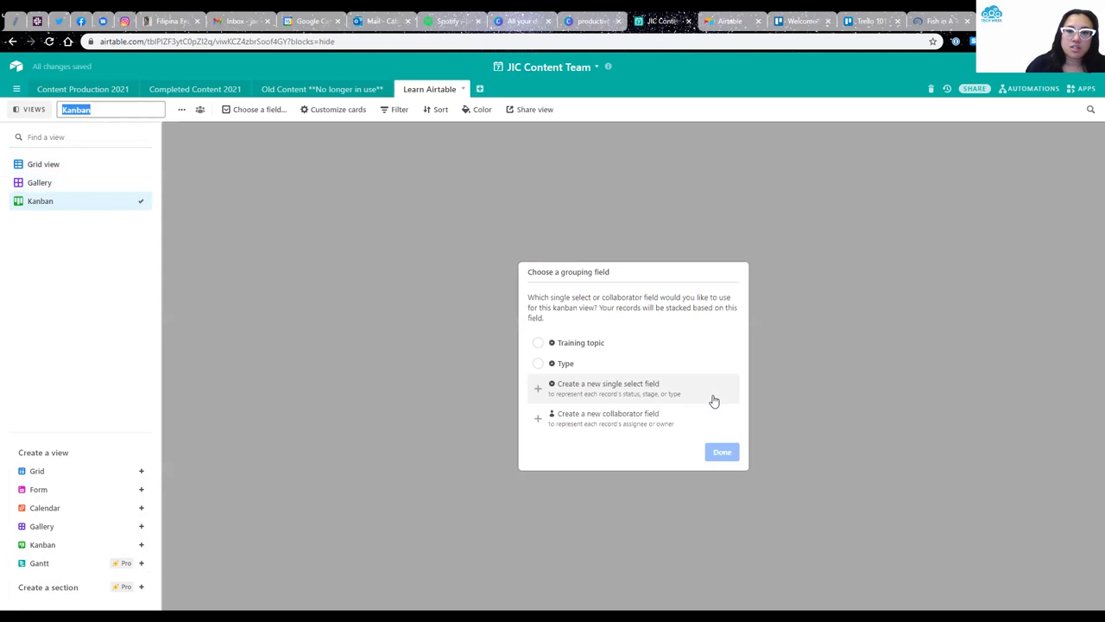
{"action": "left_click", "coordinate": [714, 351]}
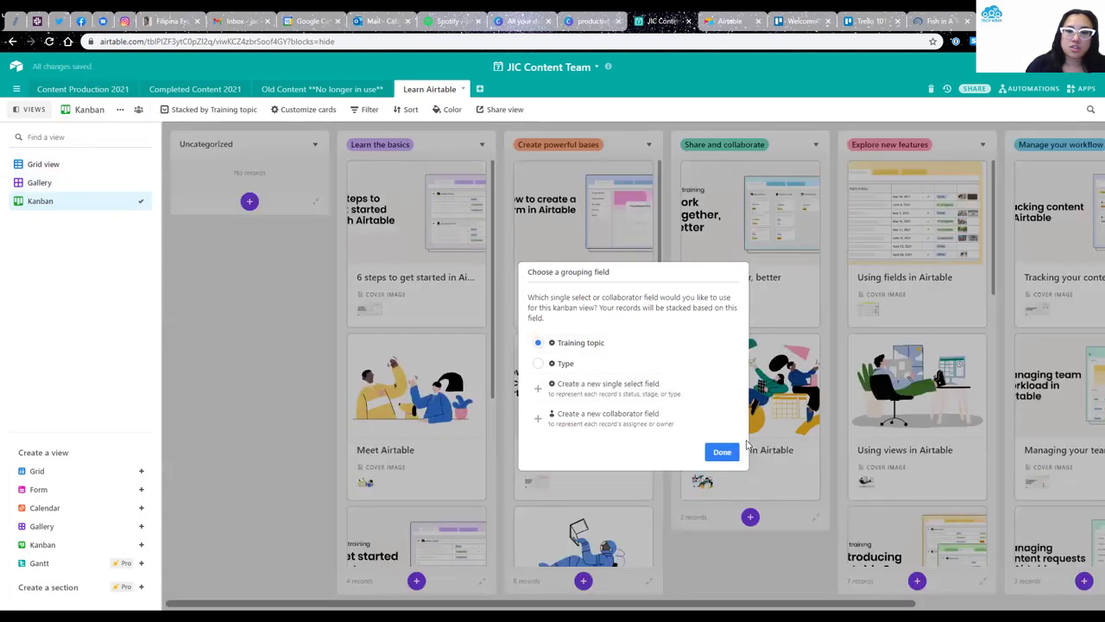
{"action": "left_click", "coordinate": [725, 451]}
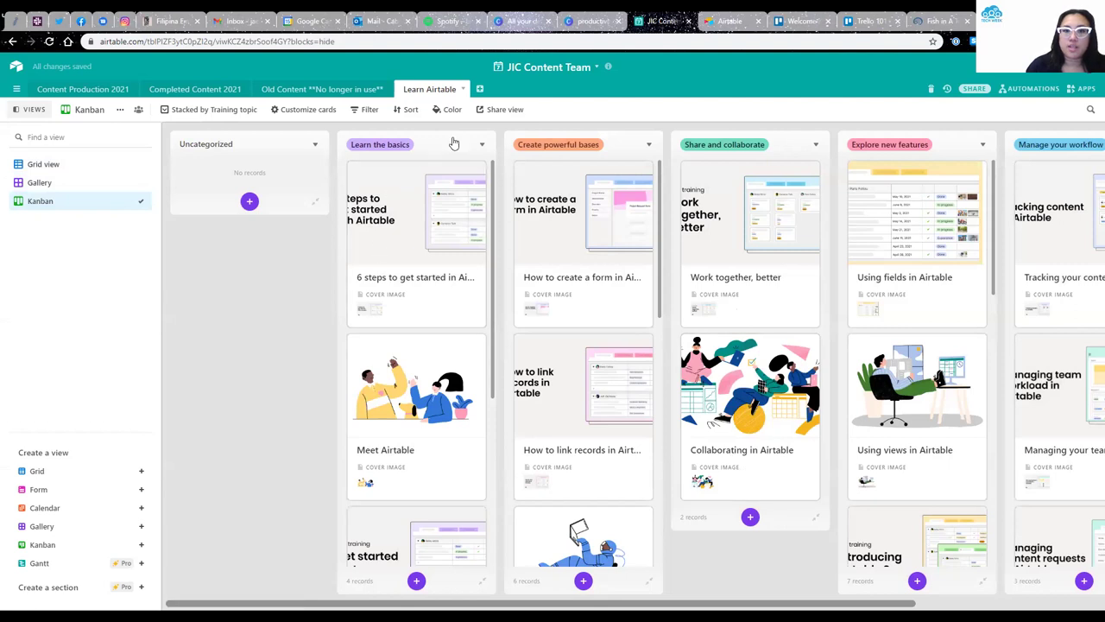
{"action": "left_click_drag", "start_coordinate": [366, 147], "coordinate": [459, 142]}
{"action": "left_click_drag", "start_coordinate": [616, 147], "coordinate": [585, 148]}
{"action": "mouse_move", "coordinate": [784, 152]}
{"action": "left_mouse_down"}
{"action": "mouse_move", "coordinate": [697, 148]}
{"action": "mouse_move", "coordinate": [767, 152]}
{"action": "left_mouse_up"}
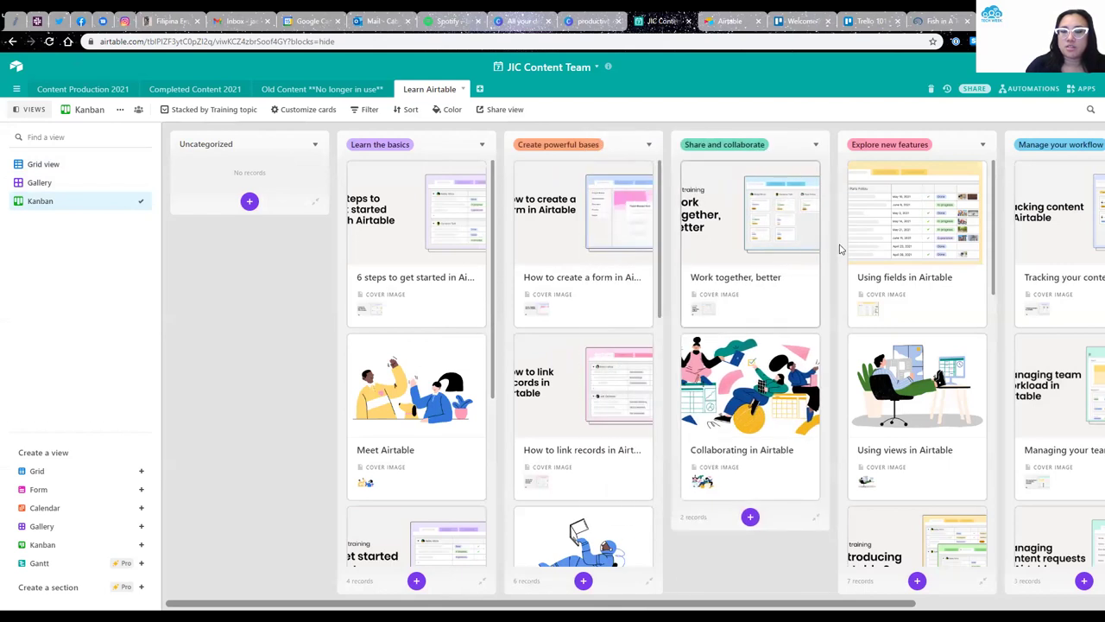
- Return the Learn Airtable table to Grid view and hide the list of views
{"action": "mouse_move", "coordinate": [52, 525]}
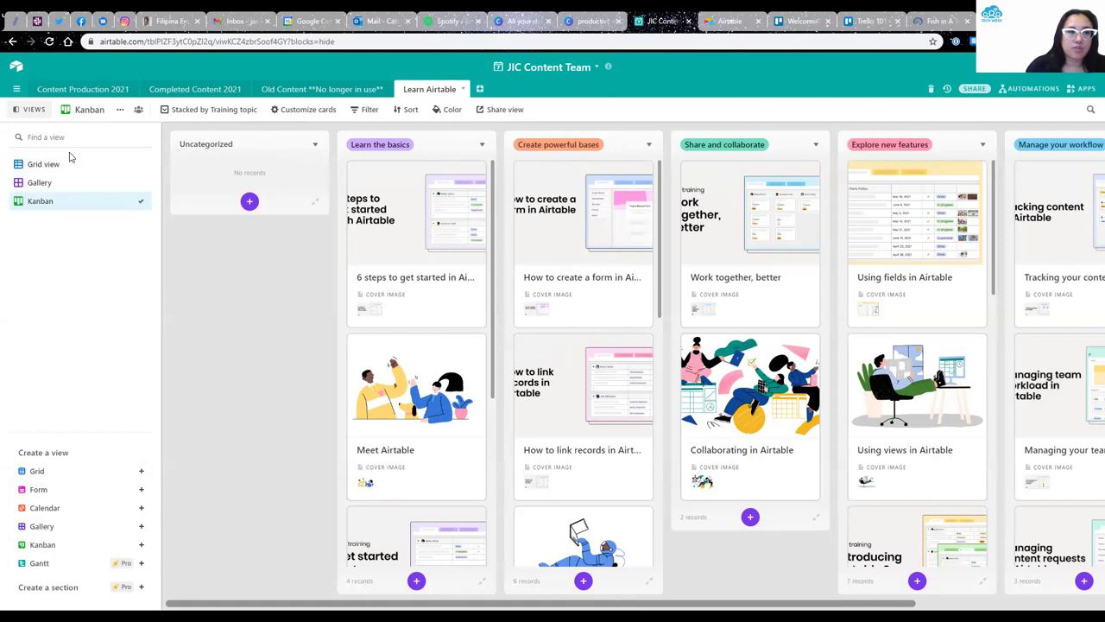
{"action": "left_click", "coordinate": [43, 164]}
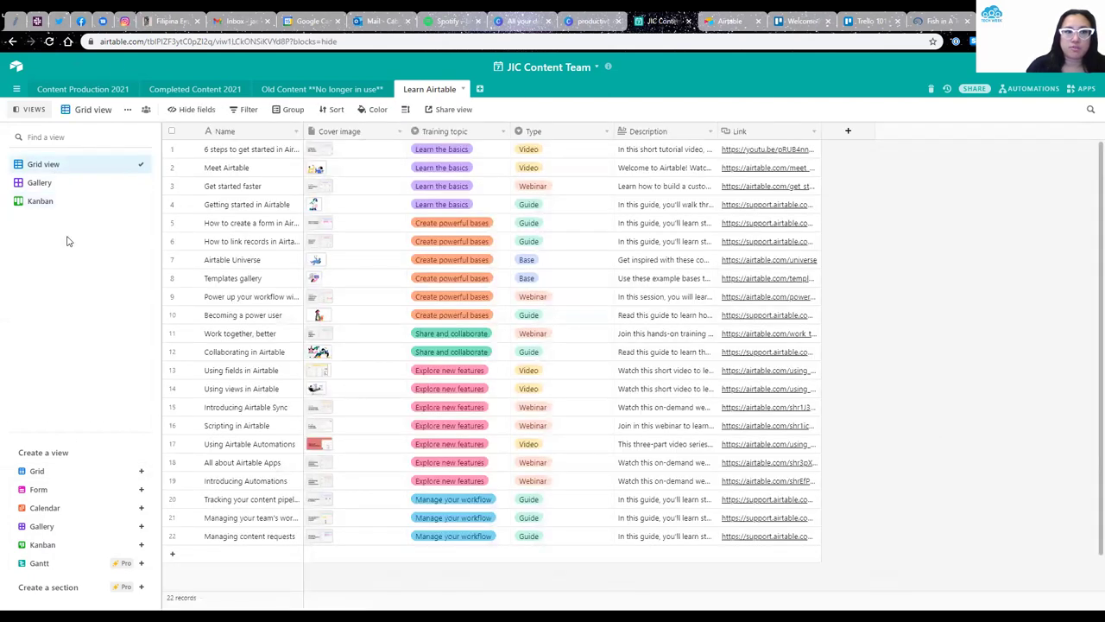
{"action": "left_click", "coordinate": [33, 110]}
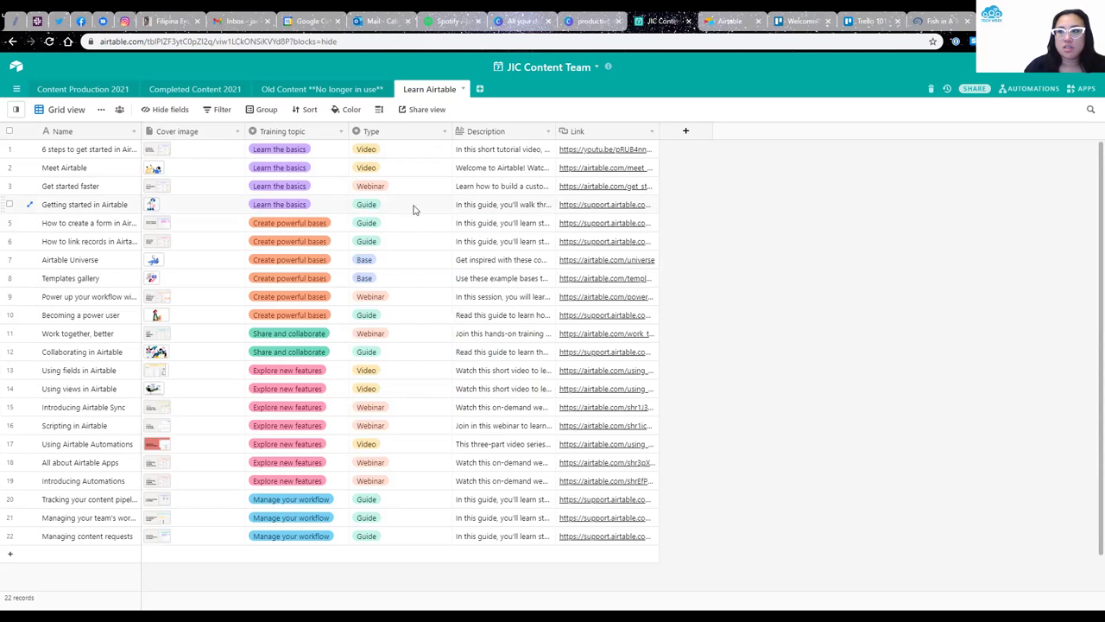
- Review the base's existing and suggested automations, then close them
{"action": "left_click", "coordinate": [1034, 89]}
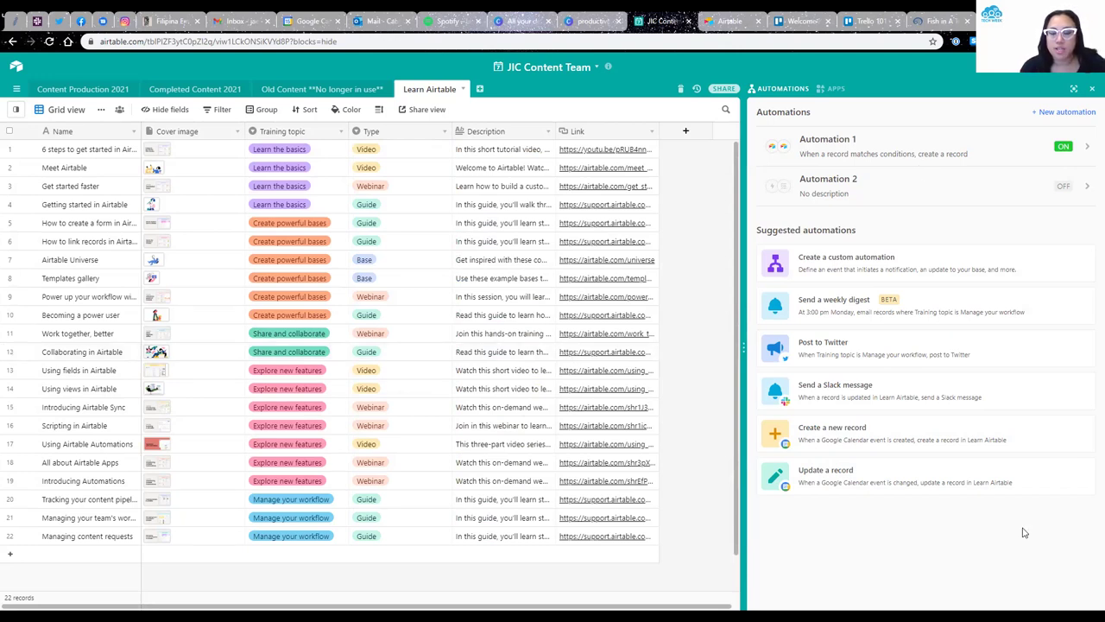
{"action": "left_click", "coordinate": [753, 90]}
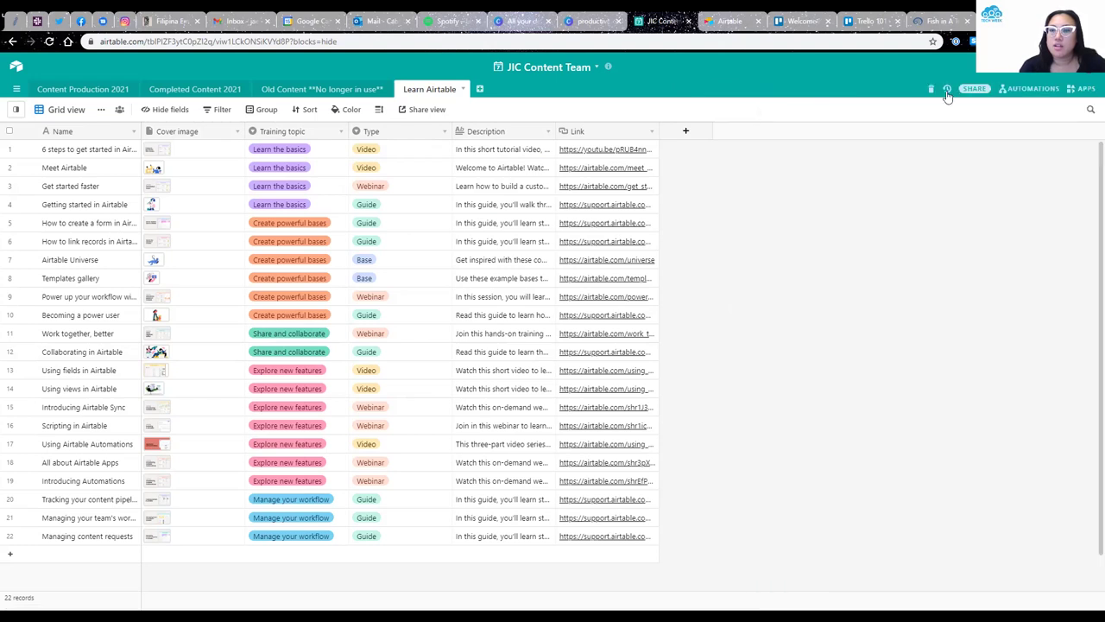
- Review the base's history options and its list of snapshots, then dismiss them without taking or restoring a snapshot
{"action": "left_click", "coordinate": [947, 90]}
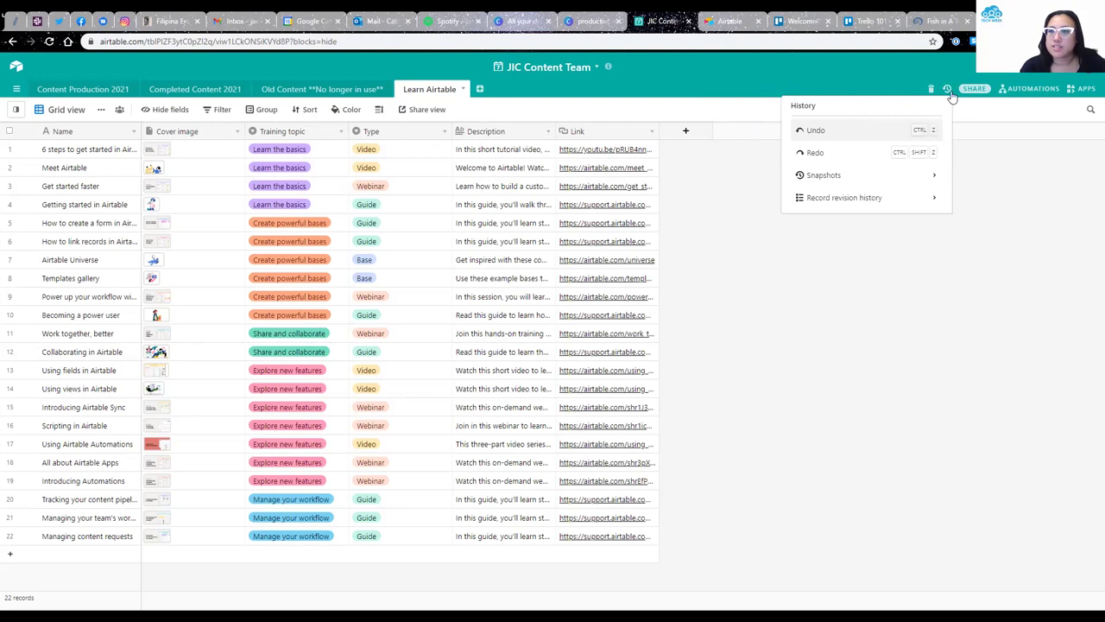
{"action": "left_click", "coordinate": [949, 93]}
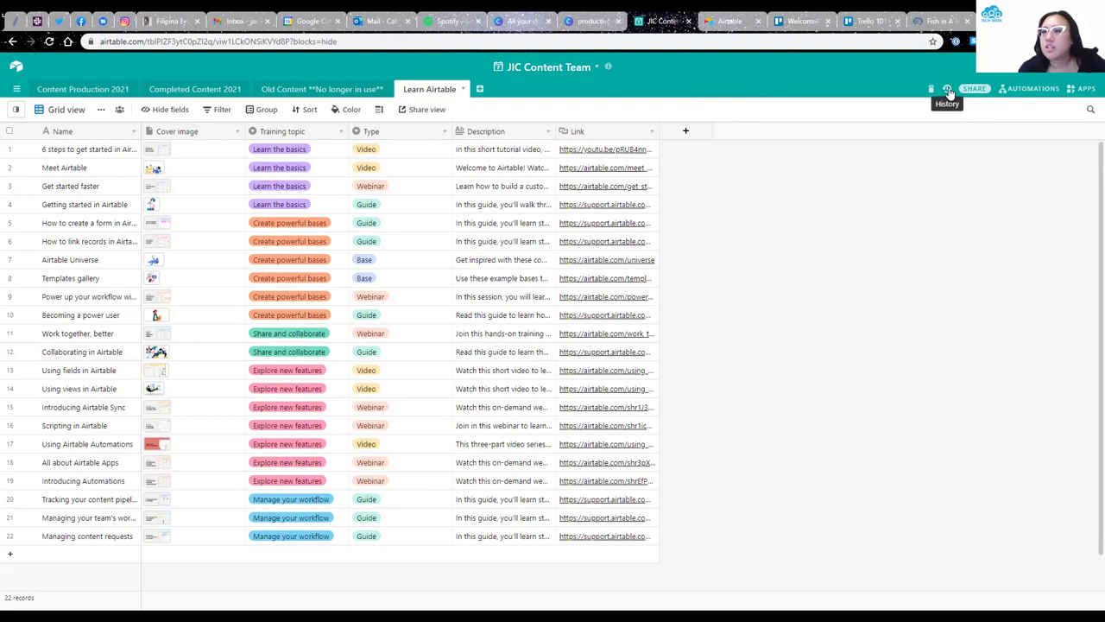
{"action": "left_click", "coordinate": [950, 93]}
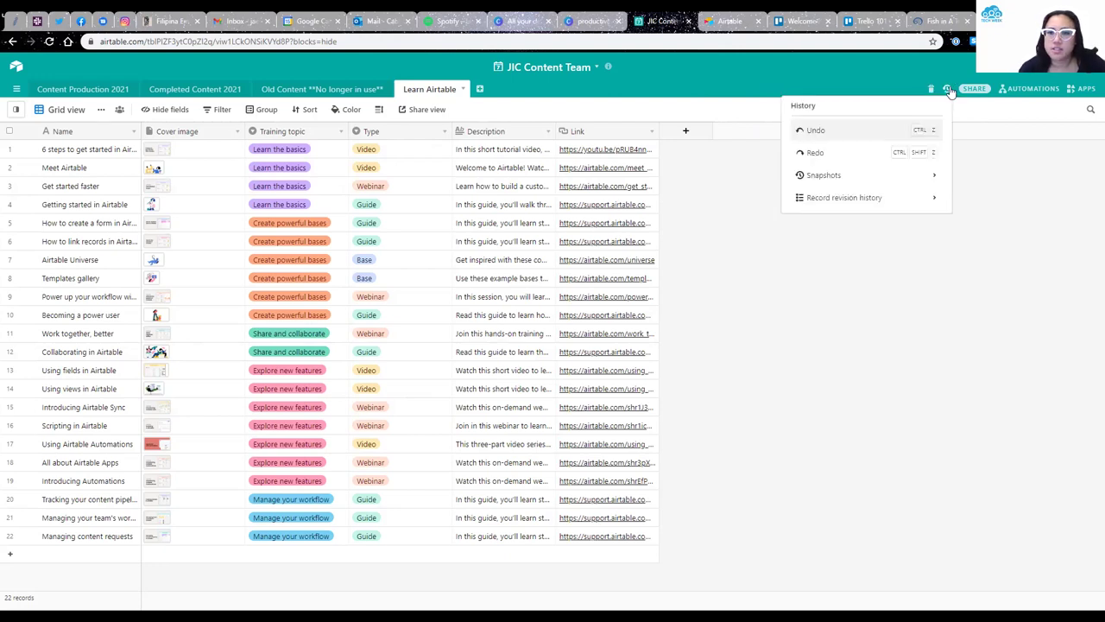
{"action": "left_click", "coordinate": [834, 177]}
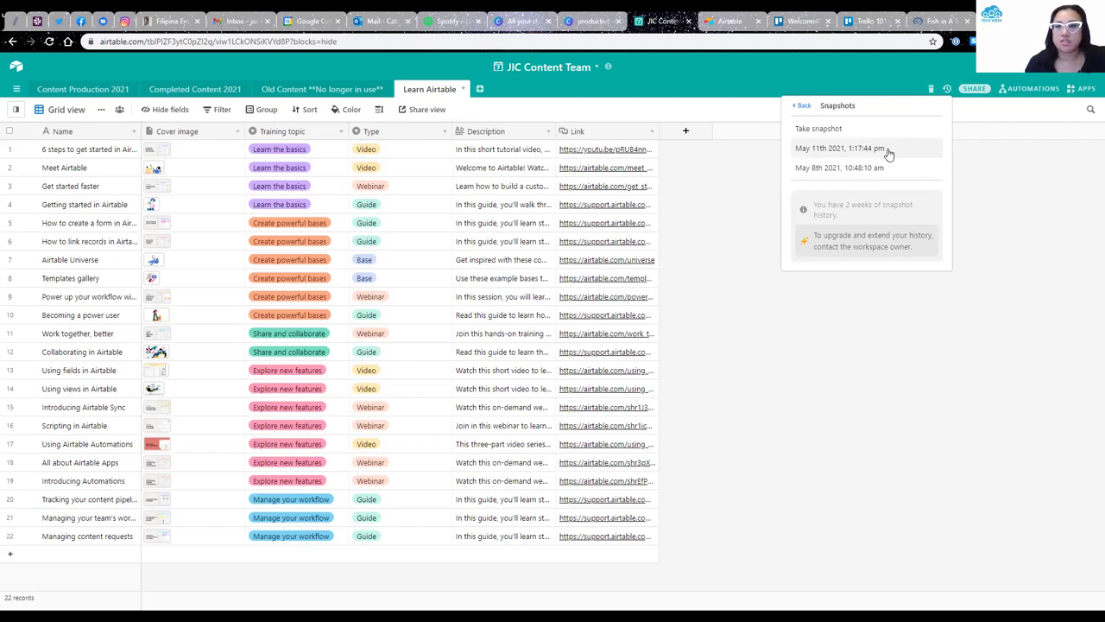
{"action": "left_click", "coordinate": [802, 105]}
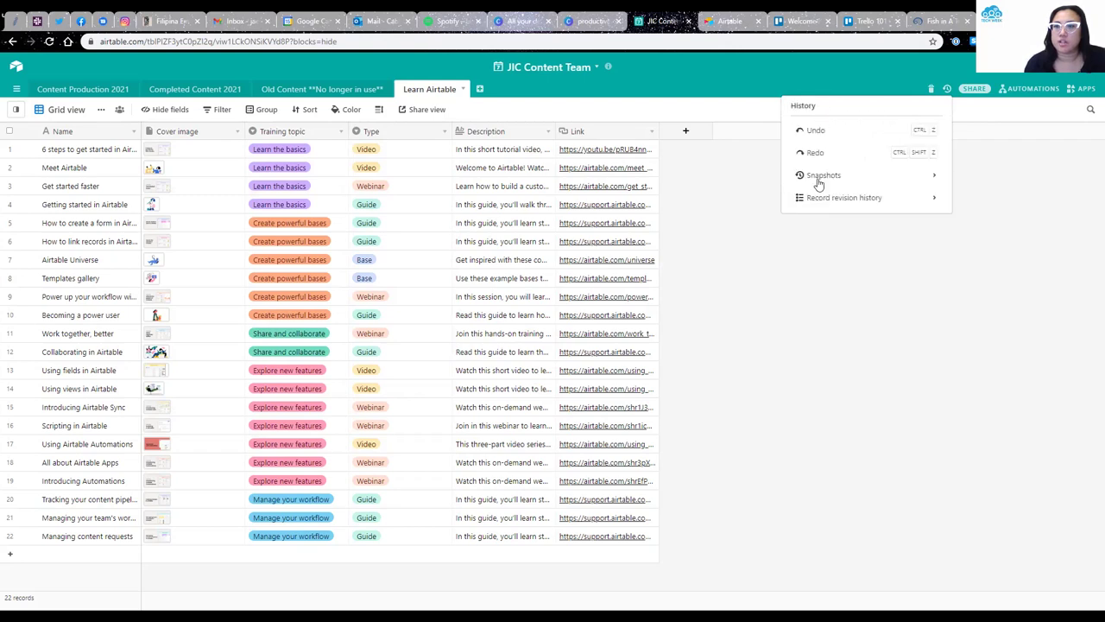
{"action": "left_click", "coordinate": [785, 312]}
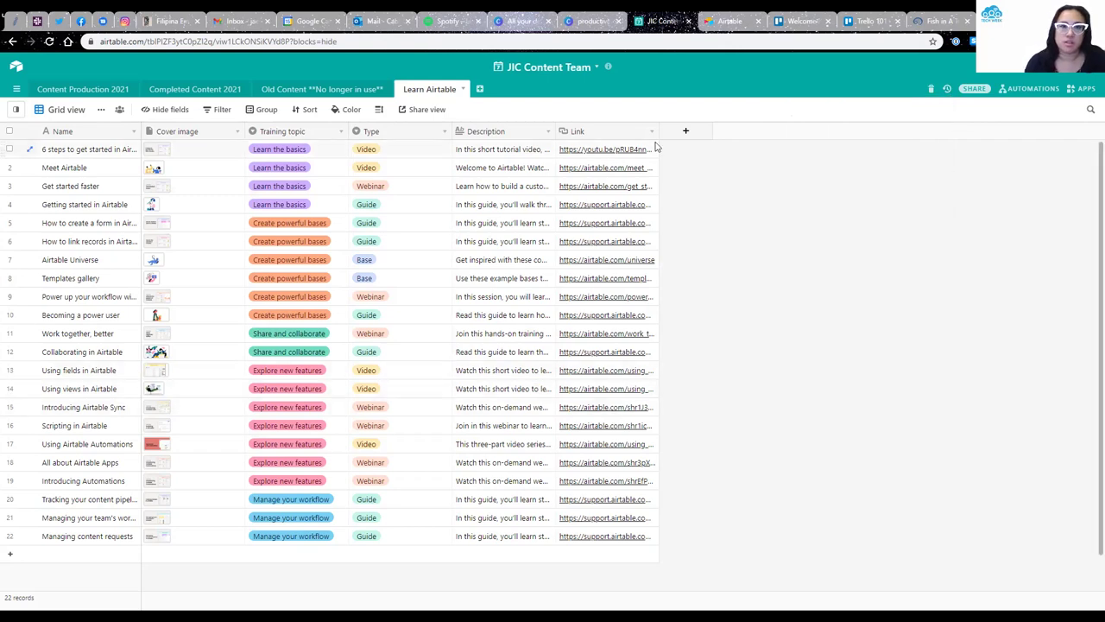
- Switch to the Canva presentation, present it full screen and advance to the "Airtable on the go" slide
{"action": "key", "text": "ctrl+shift+Tab"}
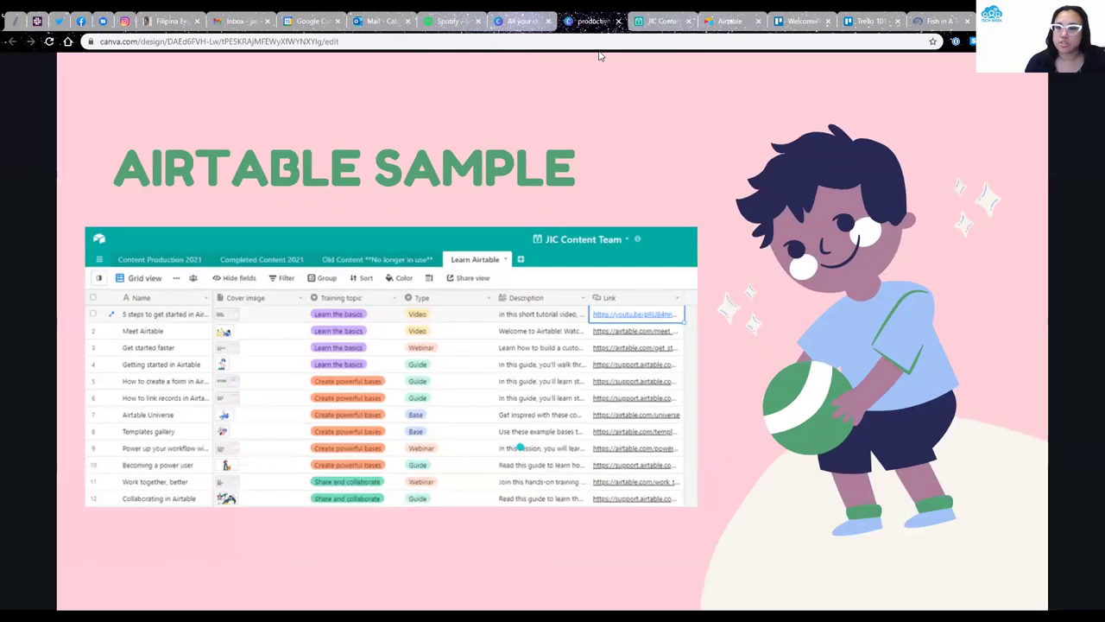
{"action": "key", "text": "ctrl+alt+p"}
{"action": "left_click", "coordinate": [1077, 312]}
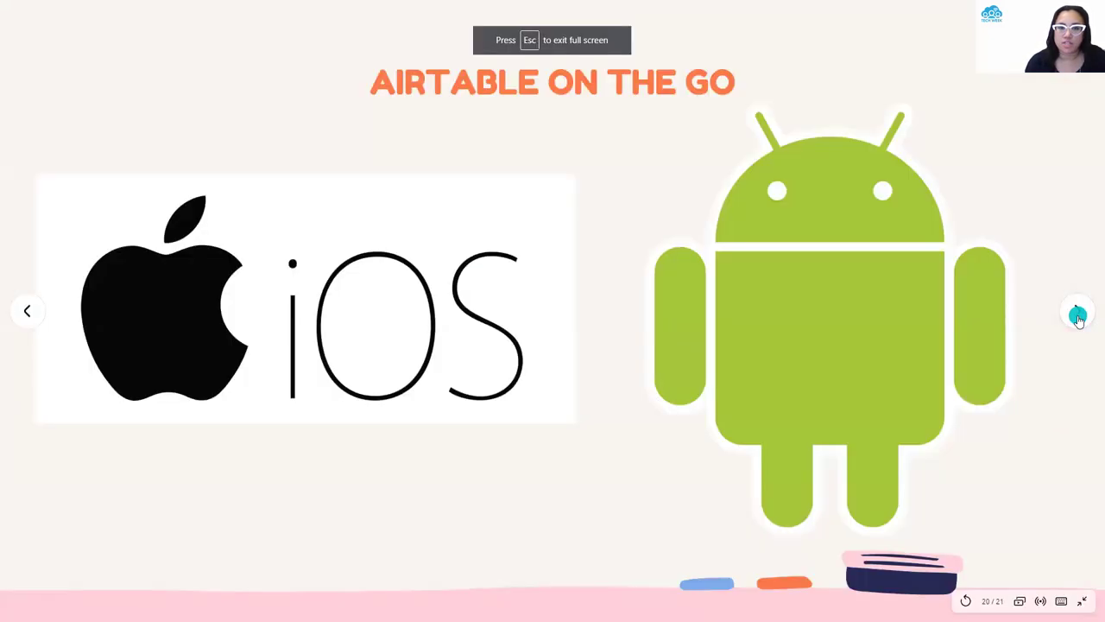